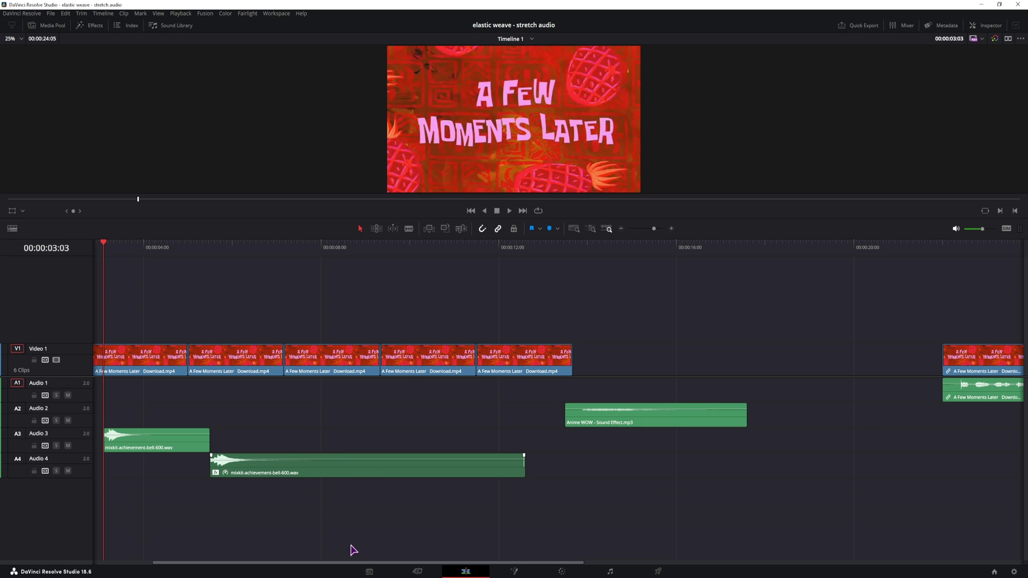
- Play the timeline through the original and stretched achievement bell clips on Audio 3 and Audio 4
key("space")
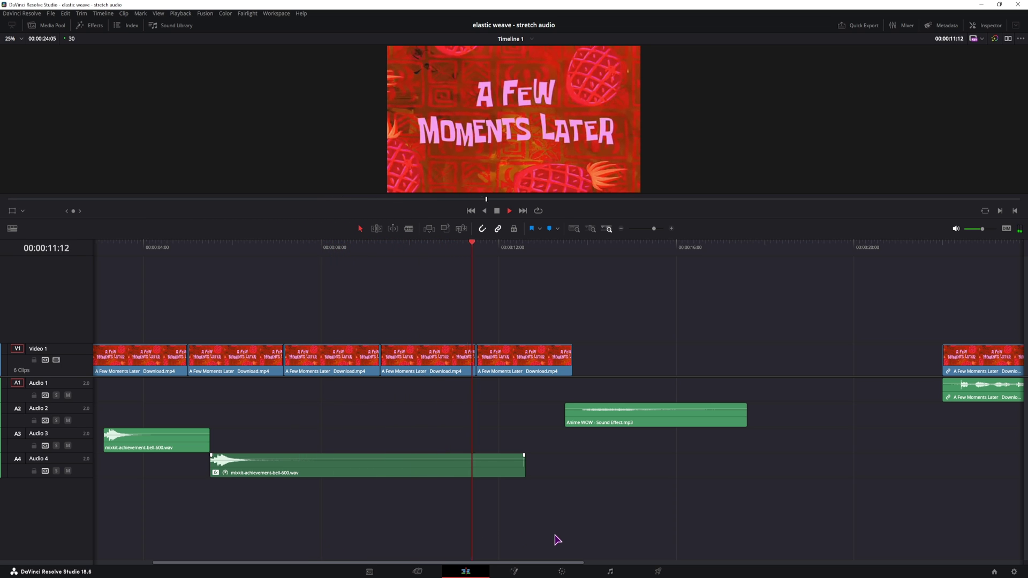
key("space")
left_click(348, 474)
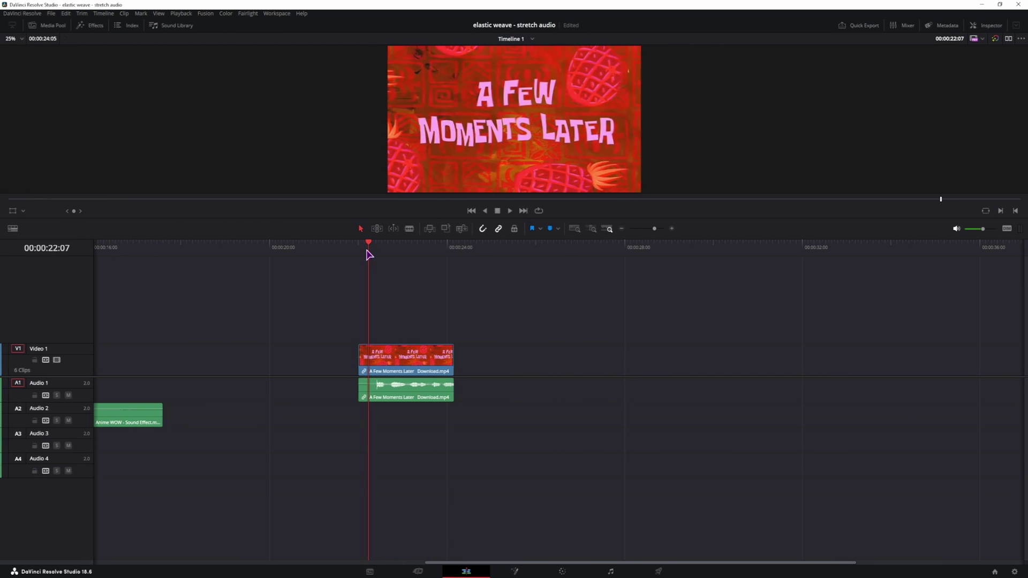
- Play the separate "A Few Moments Later" clip from its start at 00:00:22:00 and return the playhead there
left_click_drag(367, 250, 359, 248)
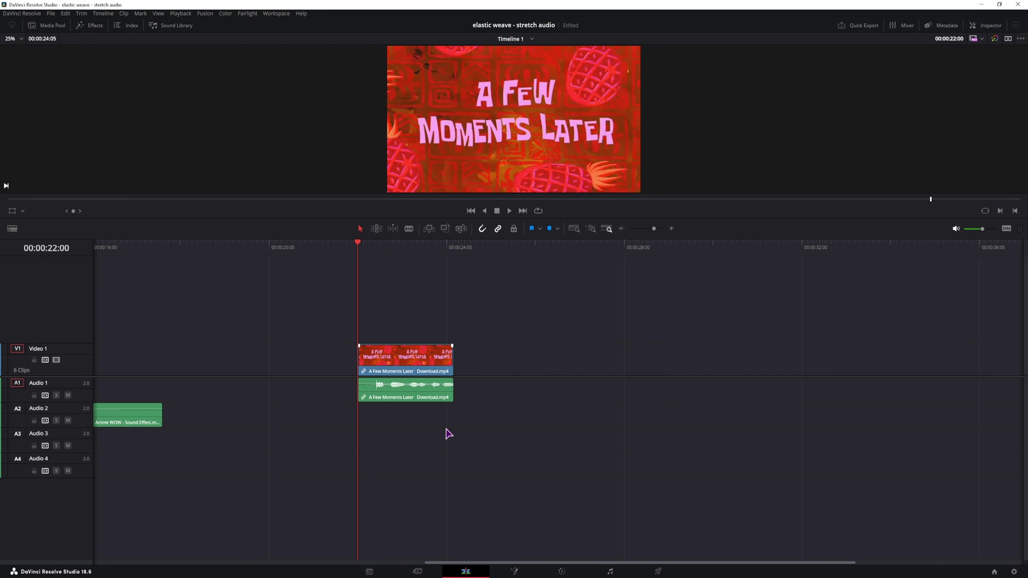
key("space")
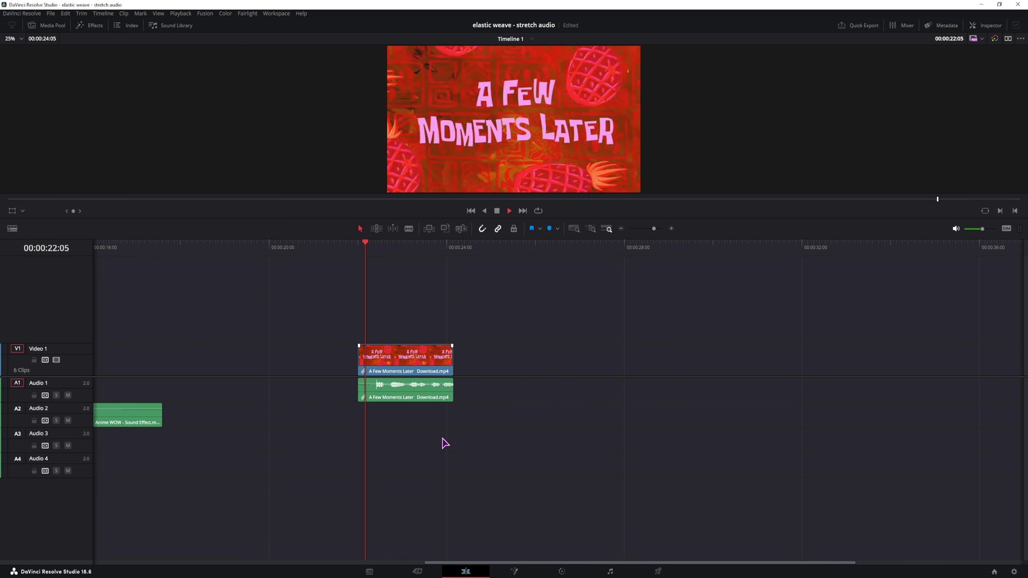
key("space")
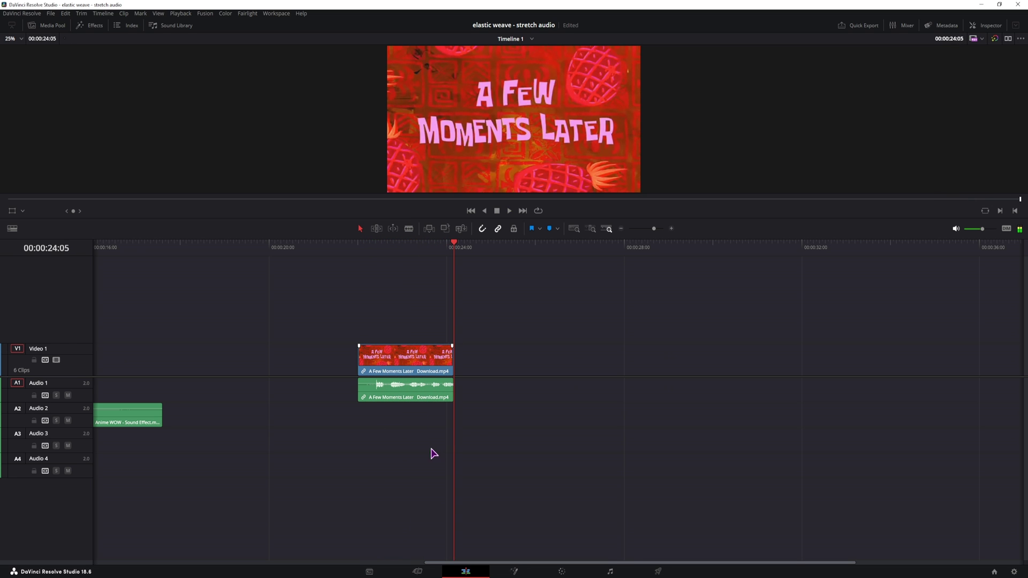
left_click(358, 248)
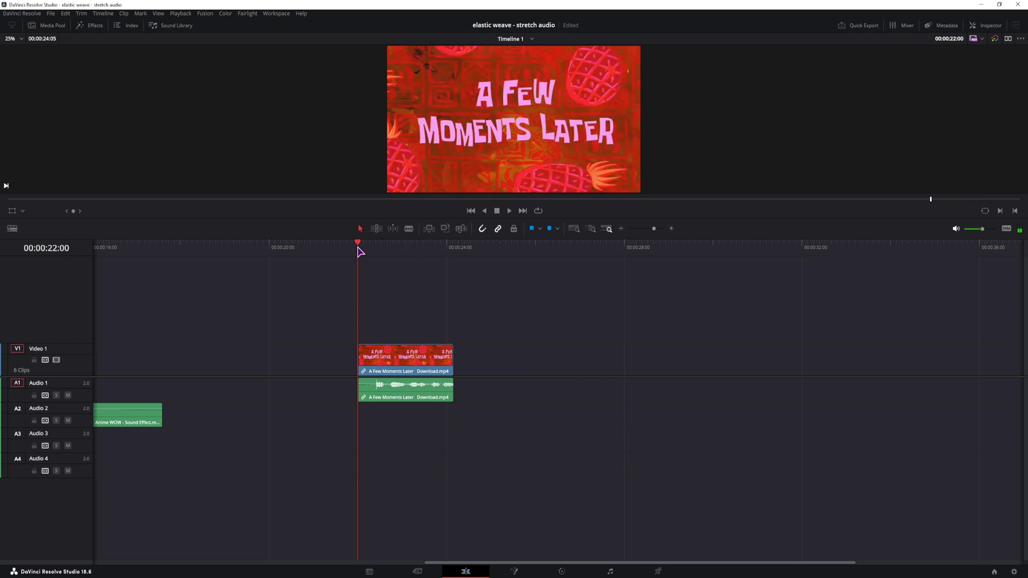
- Duplicate the "A Few Moments Later" clip's audio onto Audio 2 directly below the original and mute Audio 1
left_click(428, 399)
left_click_drag(404, 399, 462, 417)
left_click_drag(362, 411, 237, 408)
left_click(420, 416)
key("ctrl+z")
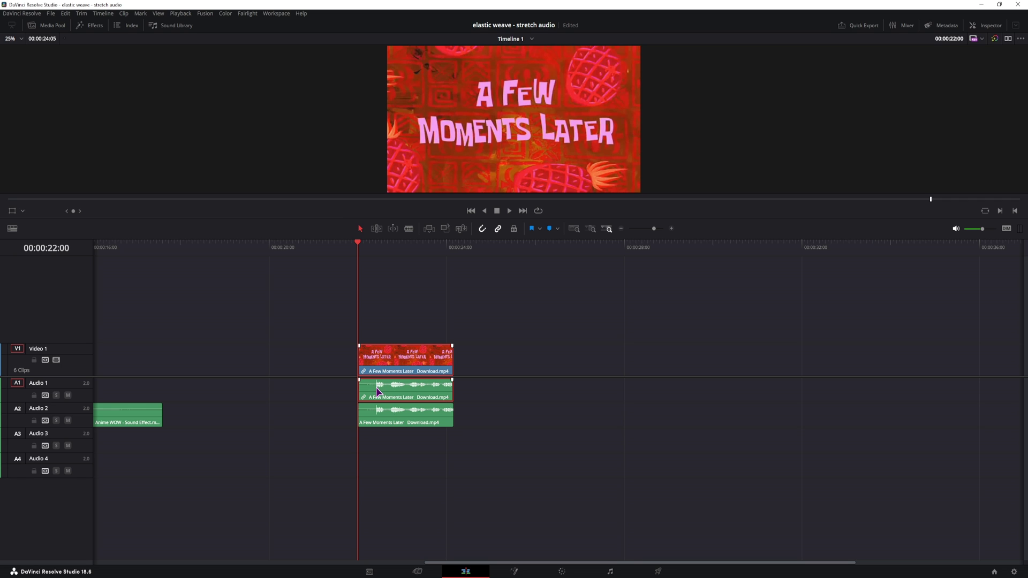
left_click(68, 395)
- Switch to the Fairlight page and enable Elastic Wave in Voice mode for the "A Few Moments Later" audio on Audio 2
left_click(610, 571)
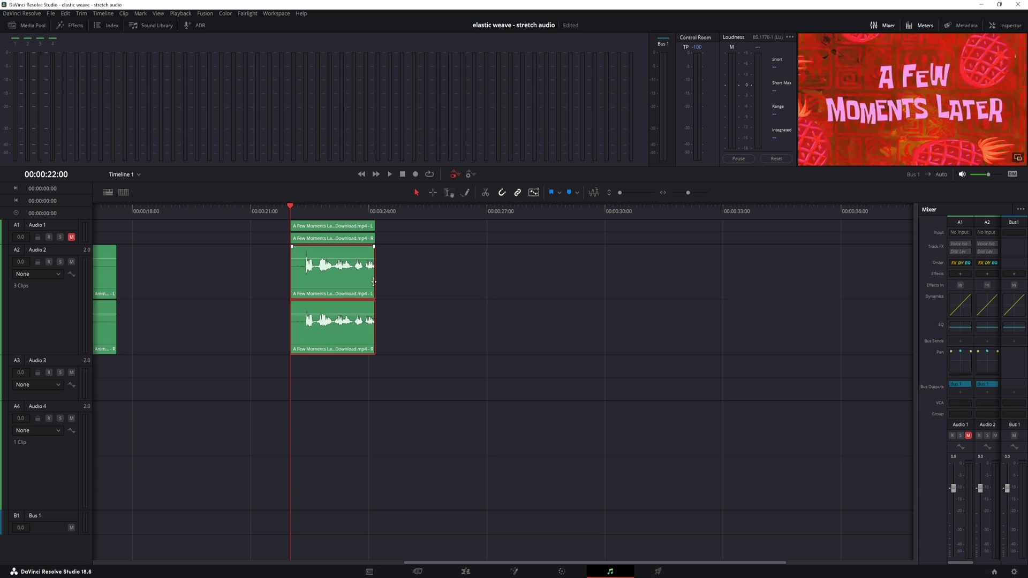
right_click(347, 286)
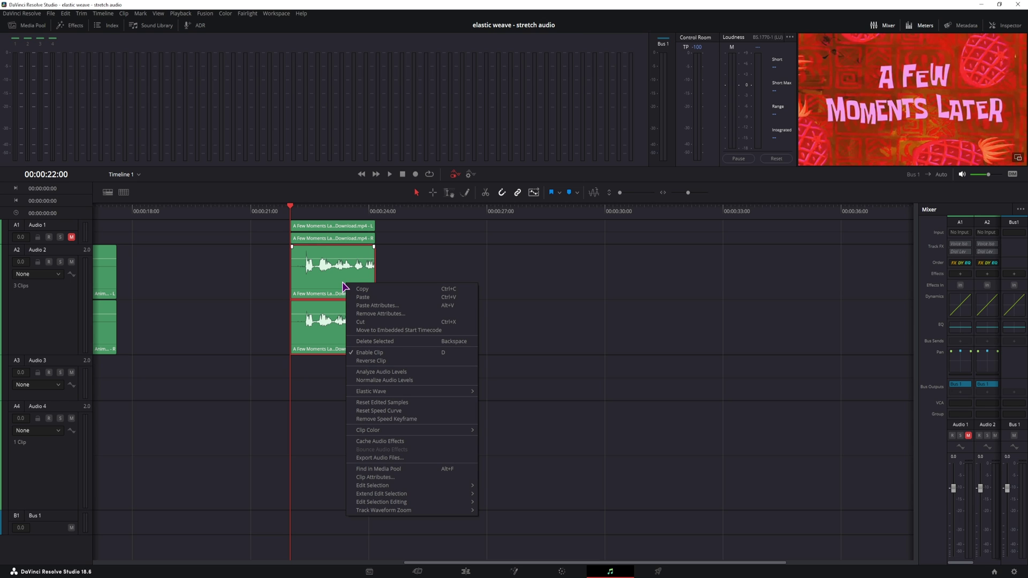
mouse_move(391, 395)
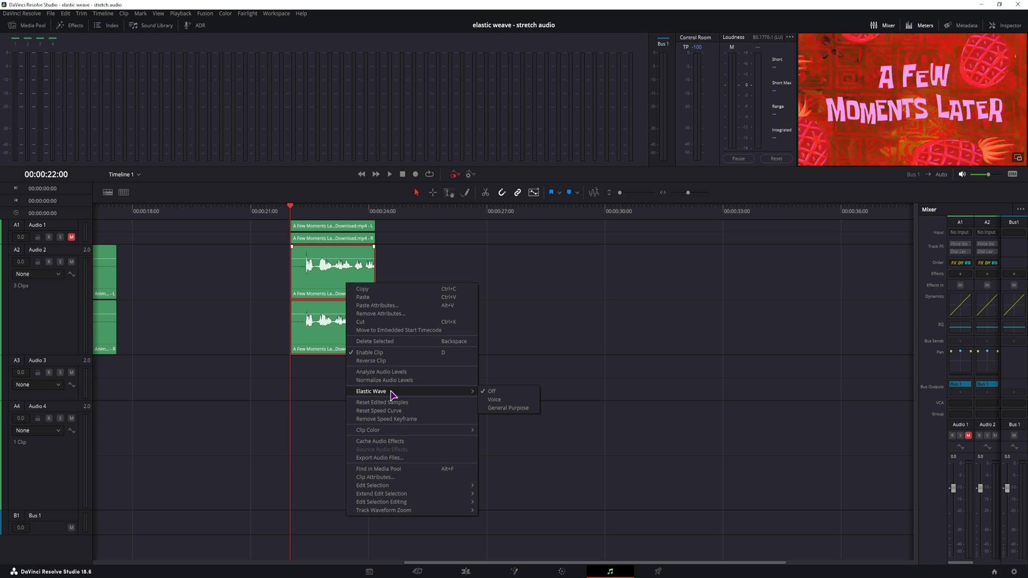
left_click(503, 407)
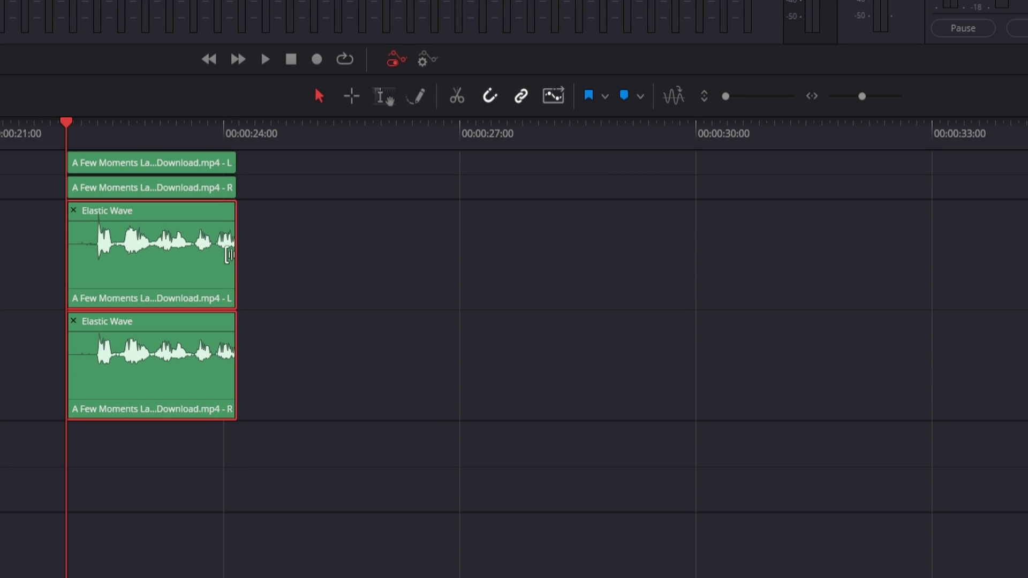
- Try stretching the end of the Audio 2 clip to just before 00:00:33:00, and undo the stretch
left_click_drag(229, 253, 919, 237)
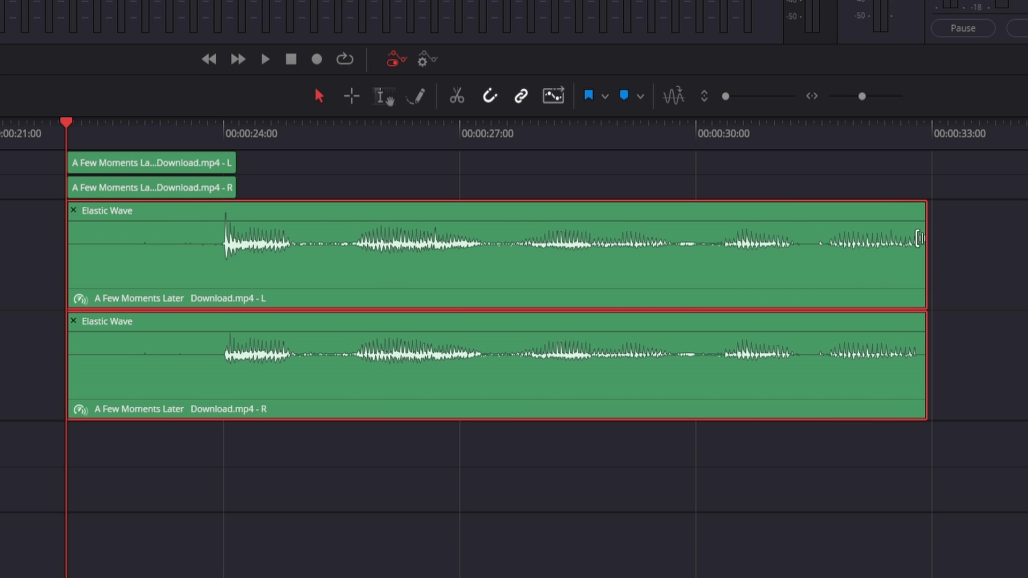
key("ctrl+z")
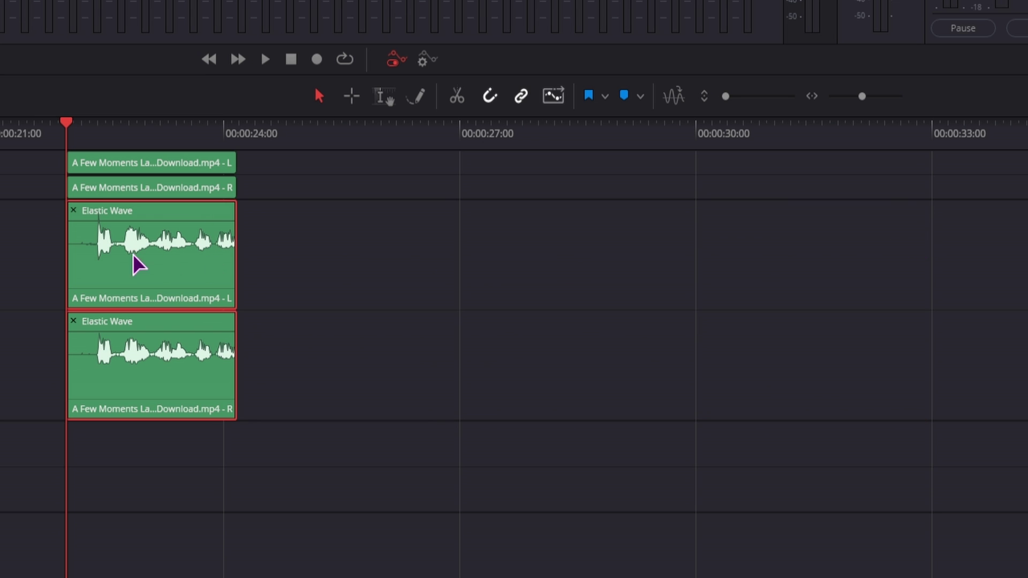
- Add an Elastic Wave timing point at the start of the first spoken word in the Audio 2 clip
left_click(73, 129)
left_click_drag(85, 125, 101, 126)
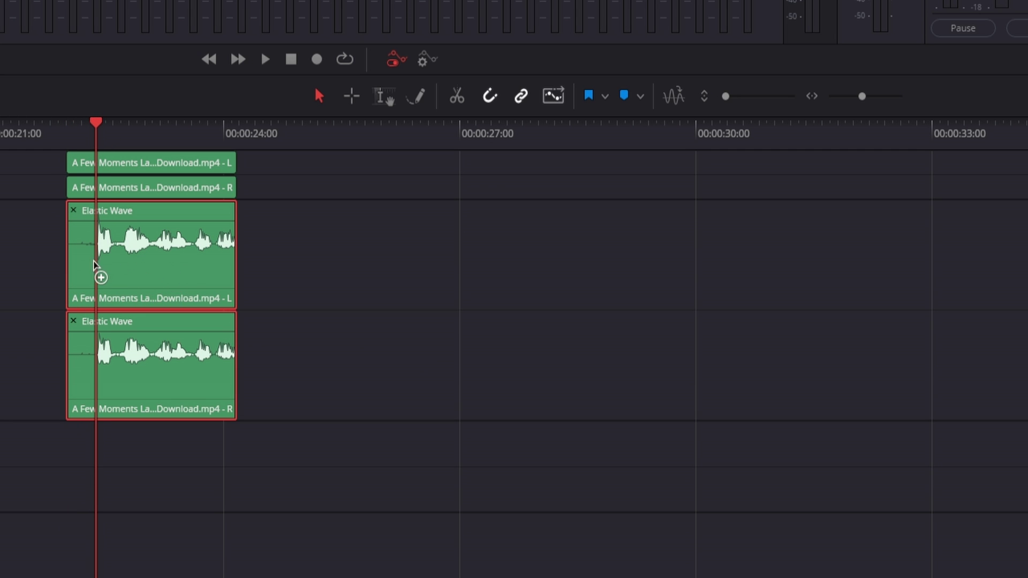
left_click(97, 266)
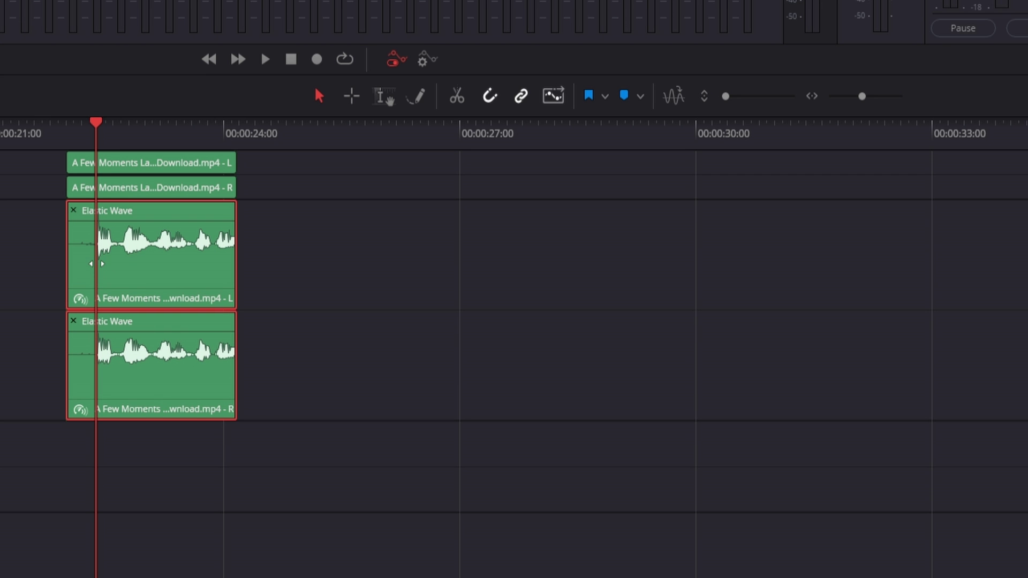
- Enlarge the Audio 2 waveform and place the playhead at the end of the last spoken word, at 00:00:24:05
left_click_drag(96, 134, 162, 136)
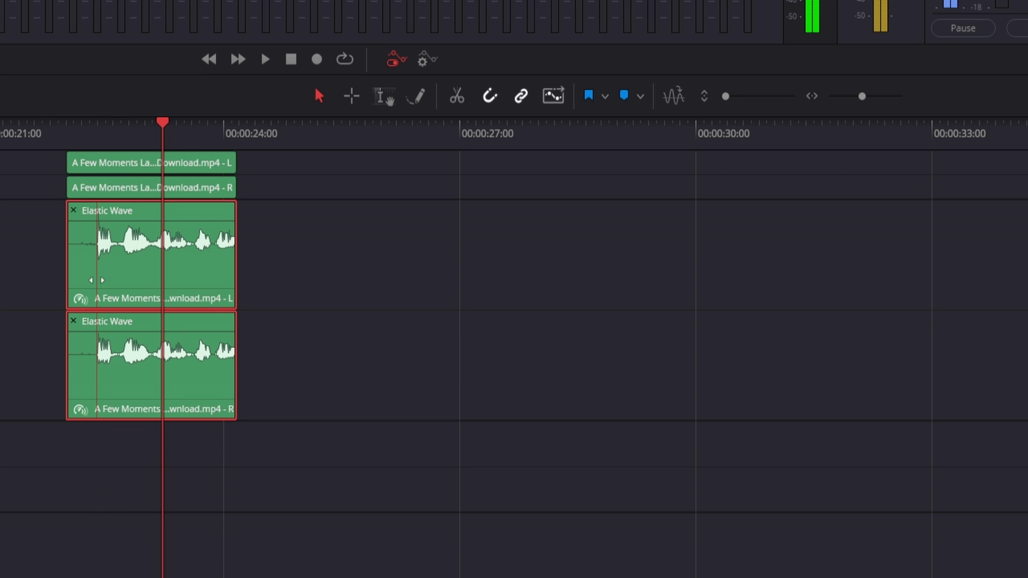
scroll(196, 266, "left", 2)
scroll(519, 275, "up", 4)
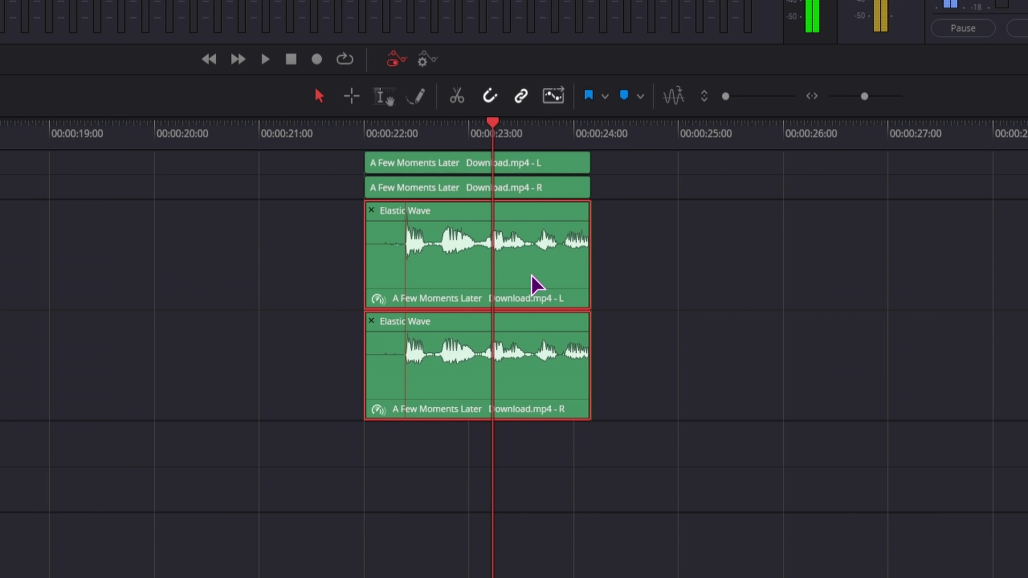
scroll(412, 279, "up", 1)
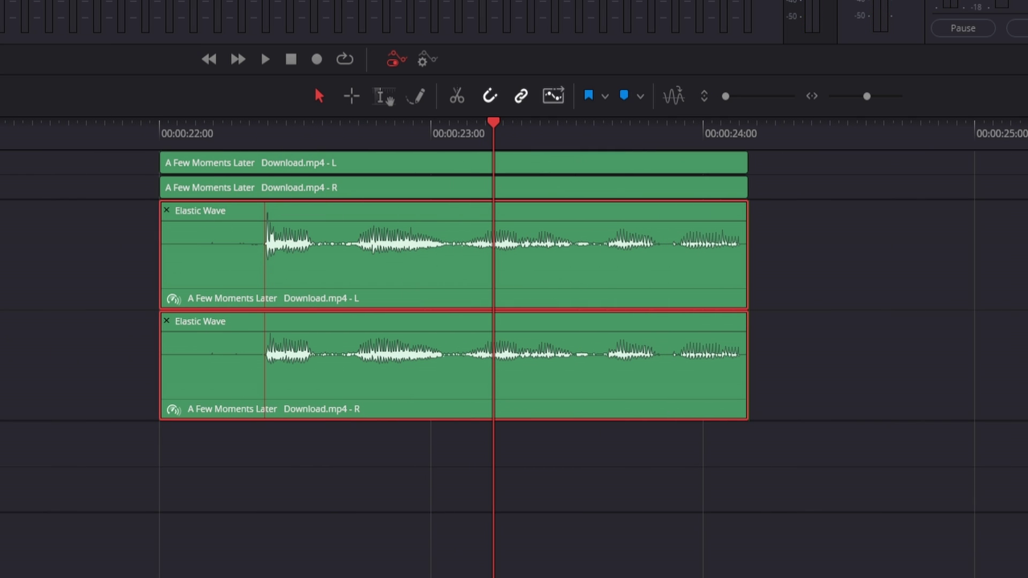
scroll(272, 346, "up", 4)
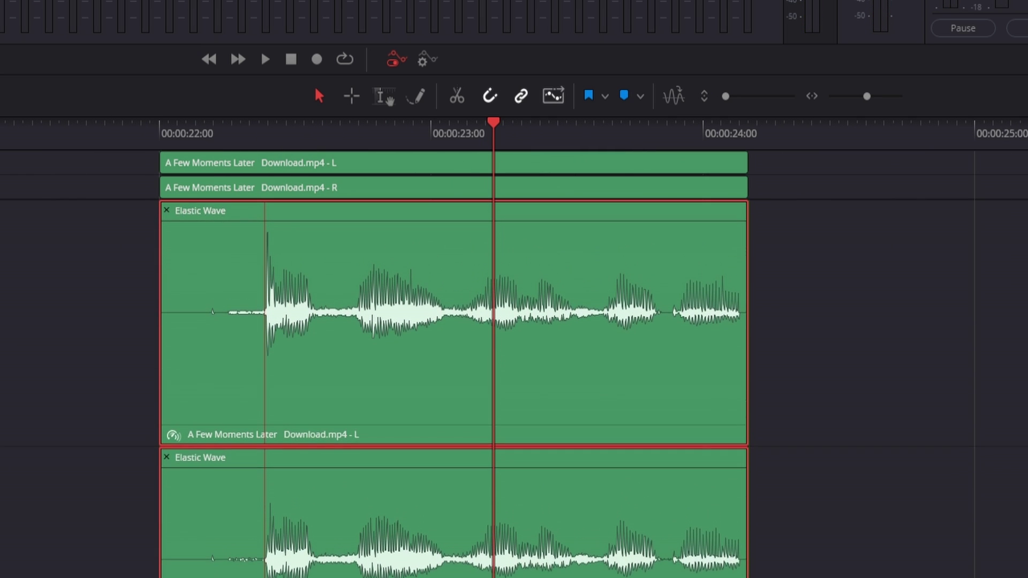
left_click_drag(500, 134, 740, 140)
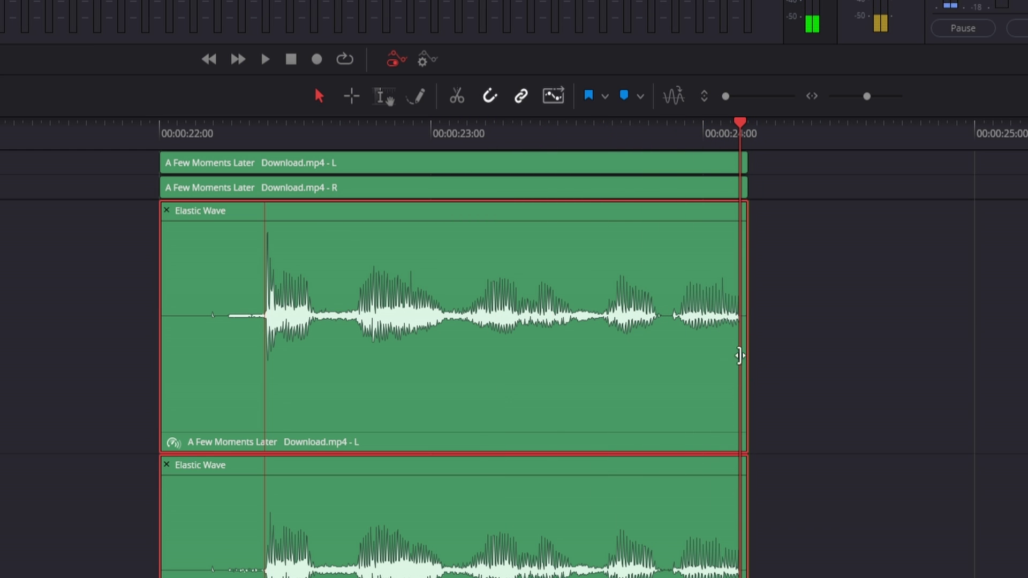
key("ctrl+z")
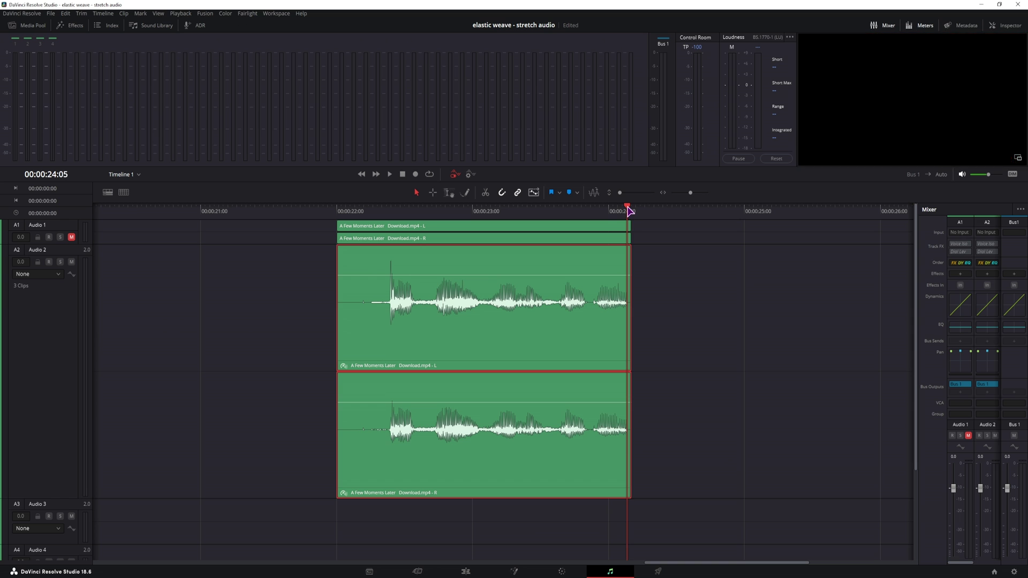
- Move the playhead to 00:00:23:28 and reapply Elastic Wave in Voice mode to the Audio 2 clip
left_click_drag(629, 210, 601, 211)
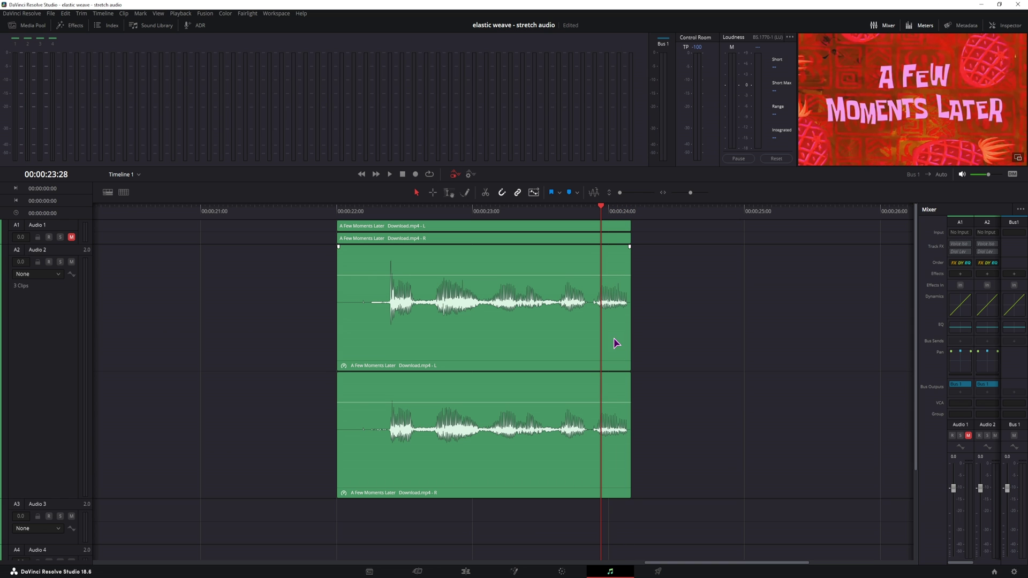
right_click(608, 343)
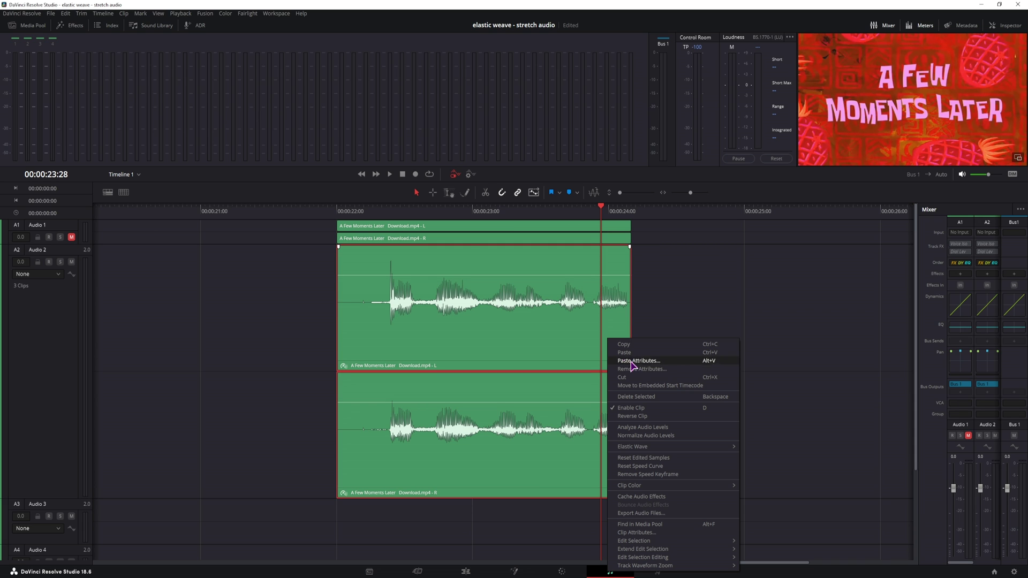
mouse_move(641, 449)
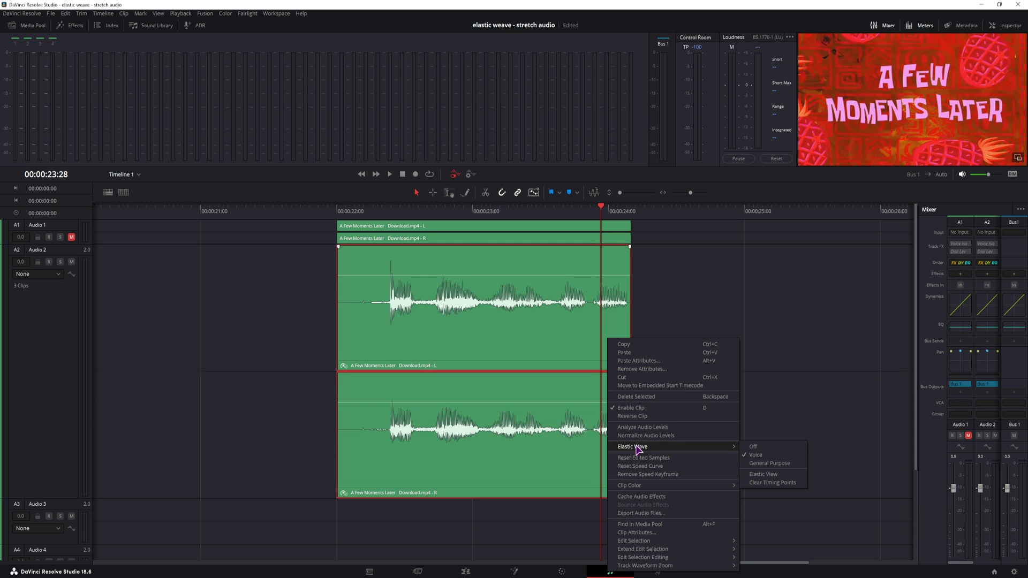
left_click(765, 455)
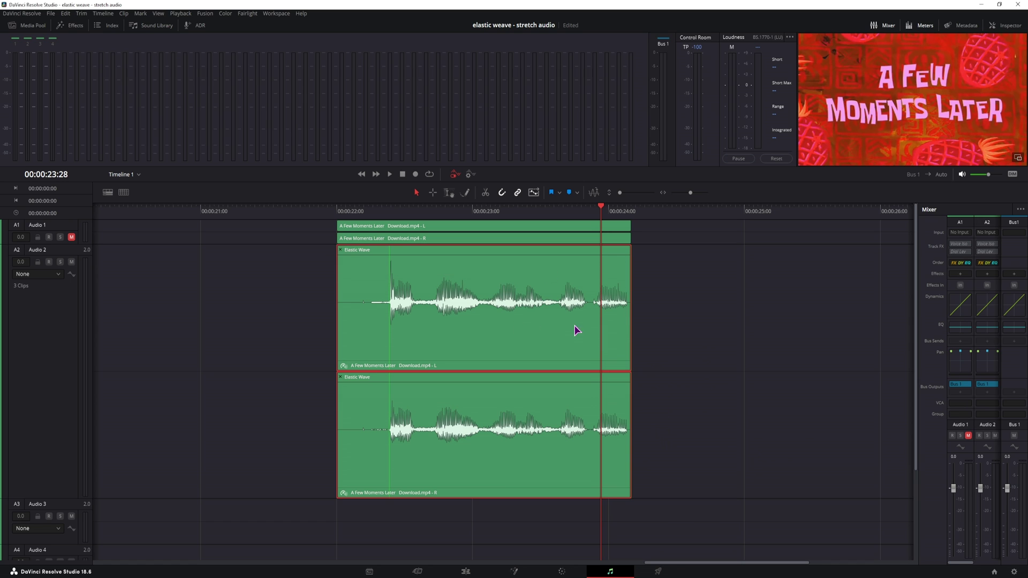
- Add a timing point at the end of the last spoken word and stretch the clip's end to about 00:00:26:06
left_click(624, 329)
left_click_drag(627, 309, 908, 309)
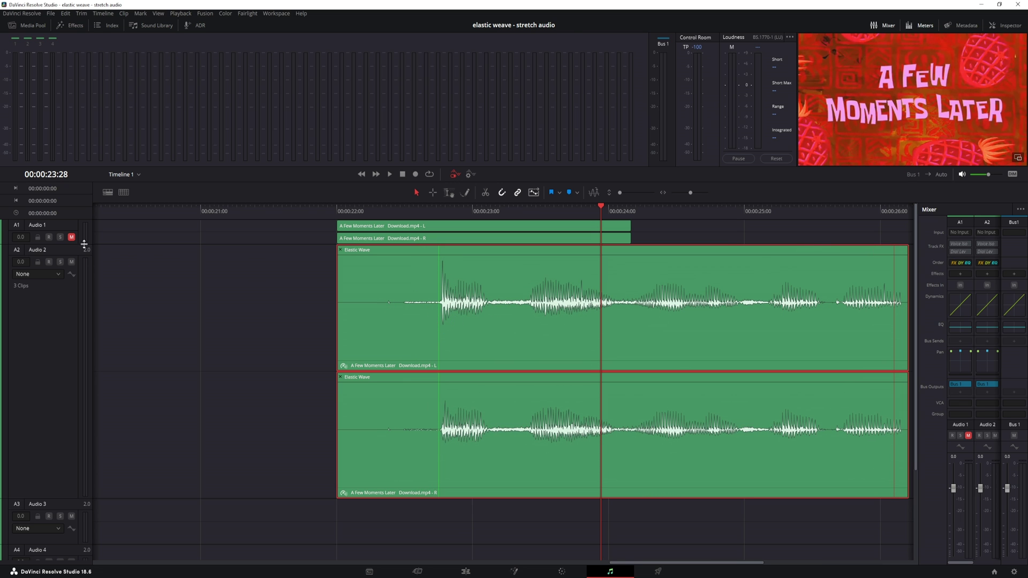
- Enlarge Audio 1 and align the stretched clip's timing points with the original speech, using an extra point to pull in the trailing sound
left_click_drag(83, 244, 98, 330)
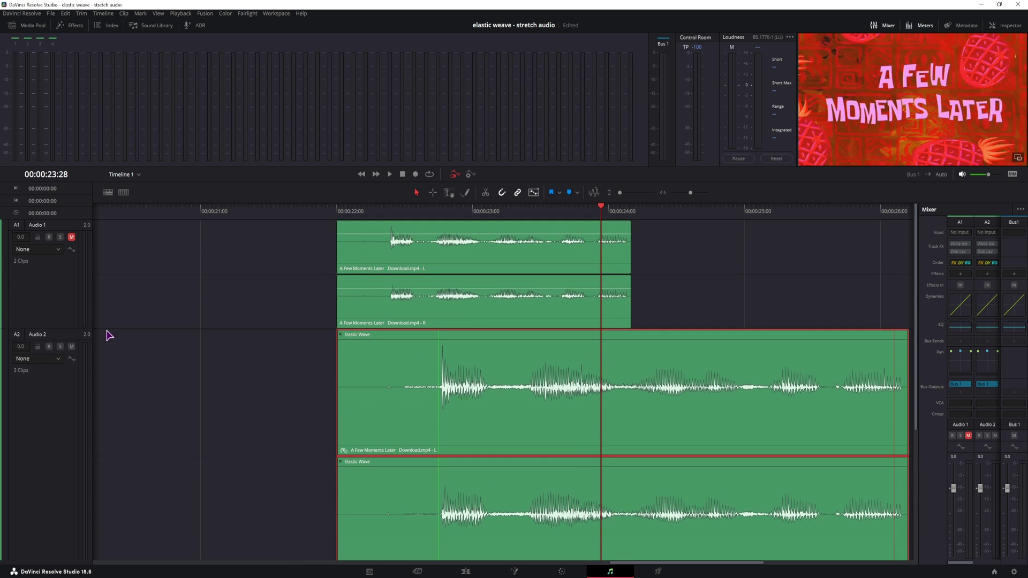
left_click_drag(439, 351, 389, 352)
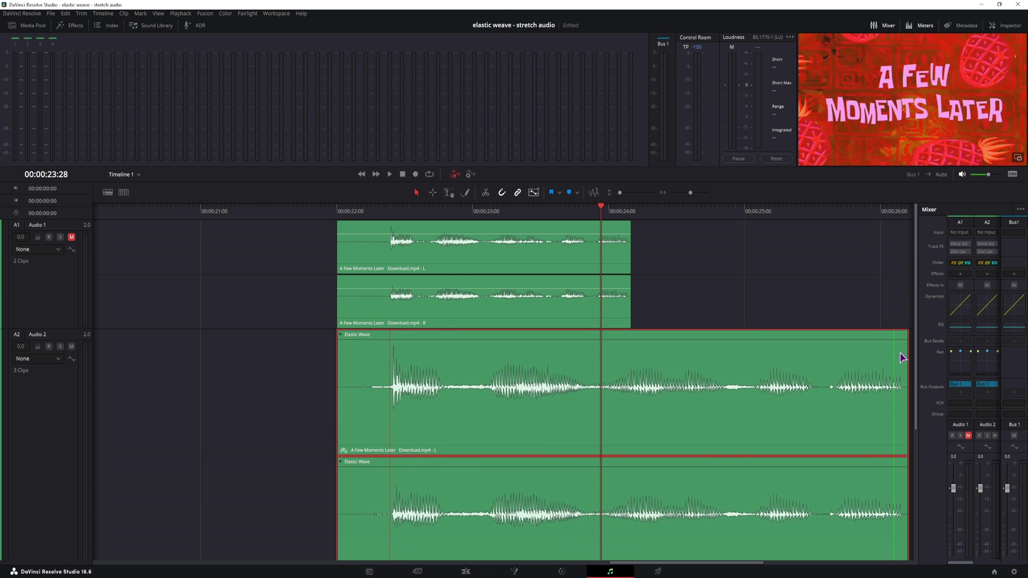
left_click_drag(894, 354, 625, 357)
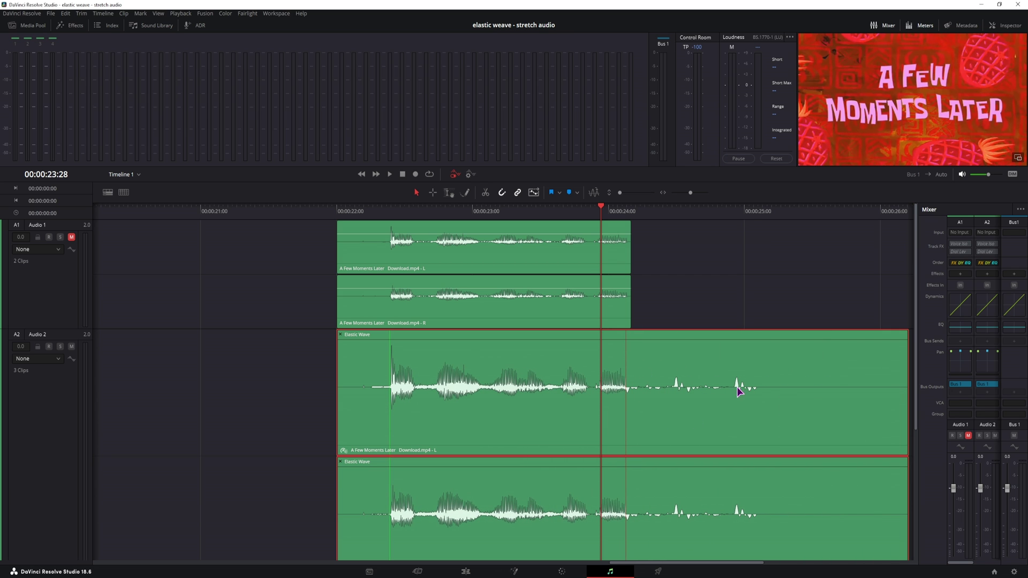
left_click(764, 389)
left_click_drag(764, 389, 629, 394)
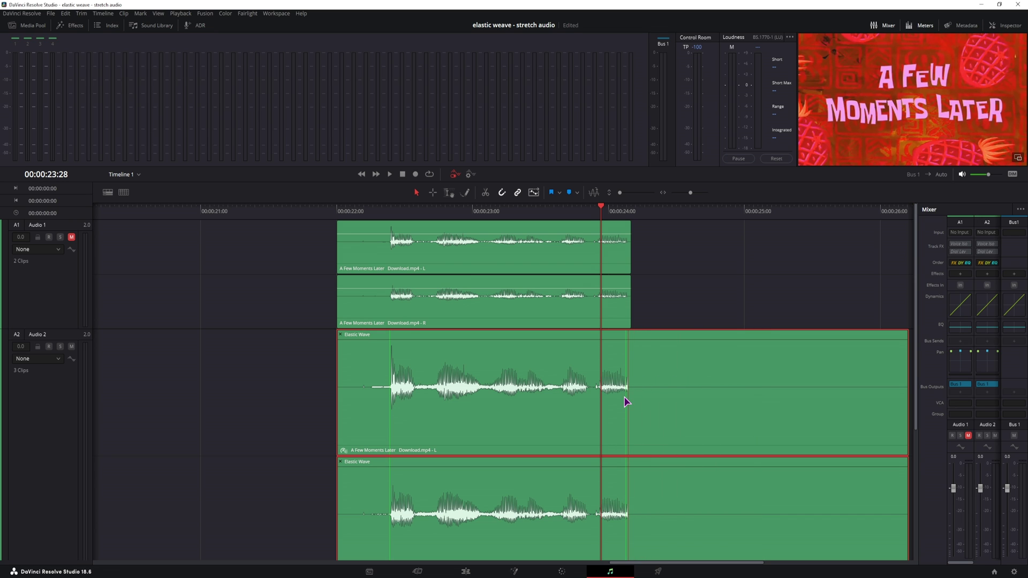
- Try stretching the speech by moving its end timing point to about 00:00:24:18, and return it to the original speech end
left_click(625, 396)
left_click_drag(625, 397, 690, 405)
left_click(625, 405)
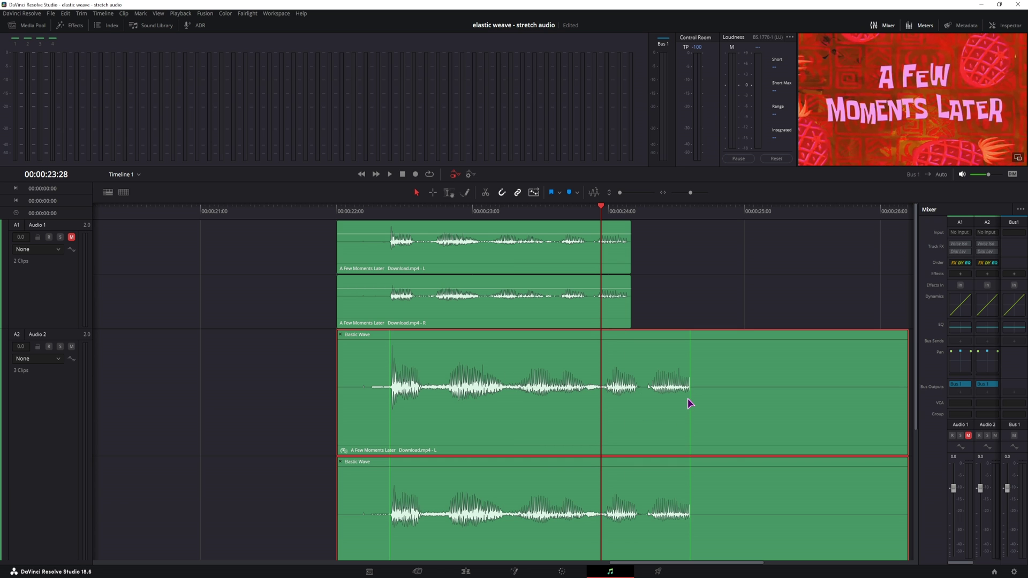
left_click_drag(689, 399, 627, 403)
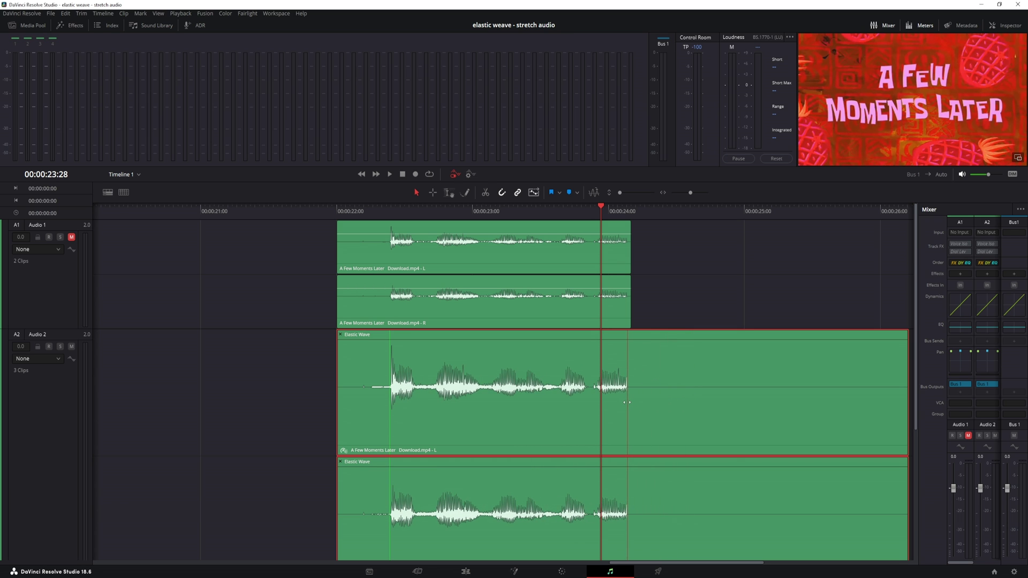
- Stretch the end of the Elastic Wave clip on Audio 2 to about 00:00:30:18
scroll(634, 408, "down", 6)
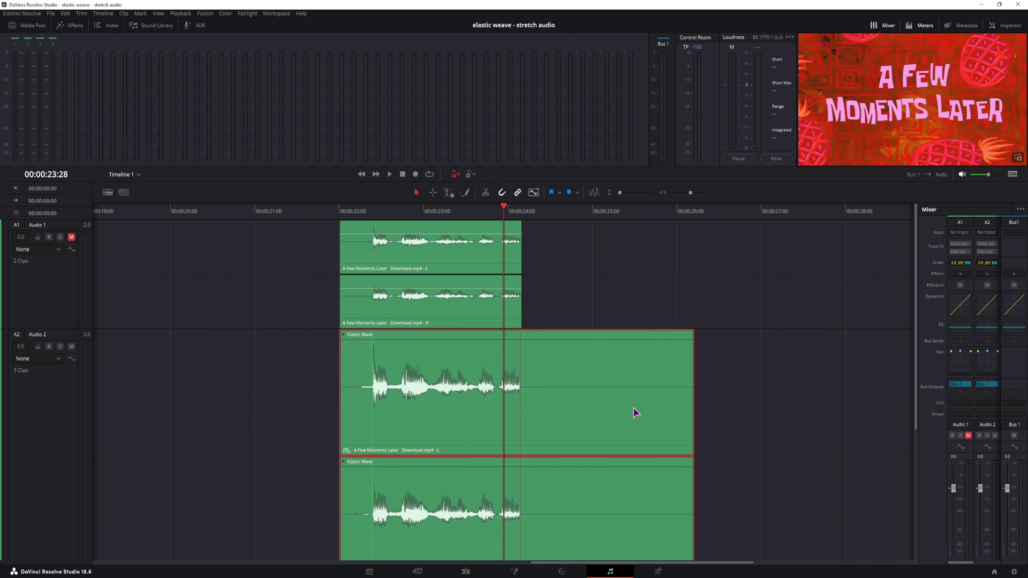
scroll(633, 409, "down", 1)
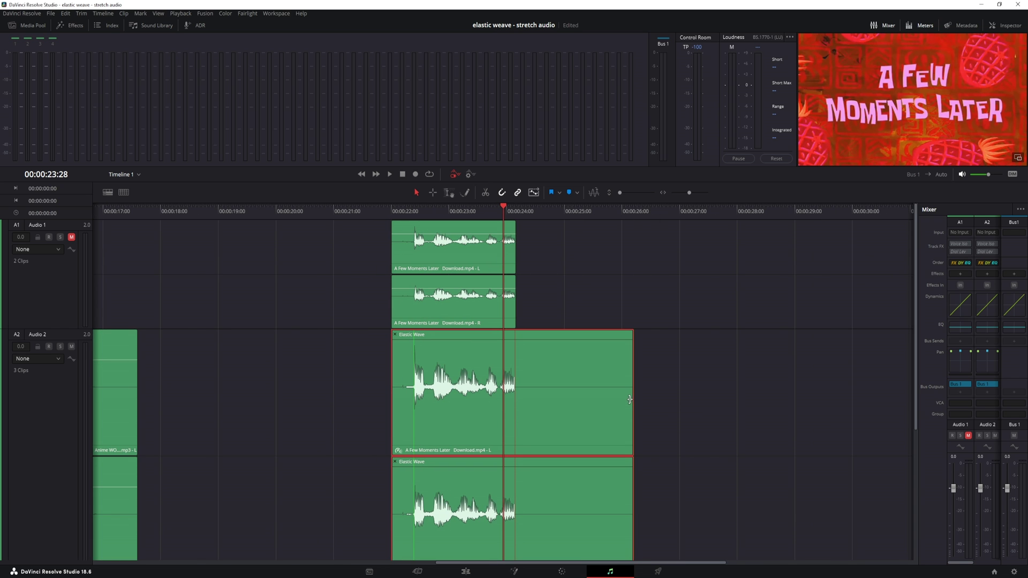
left_click_drag(628, 386, 881, 386)
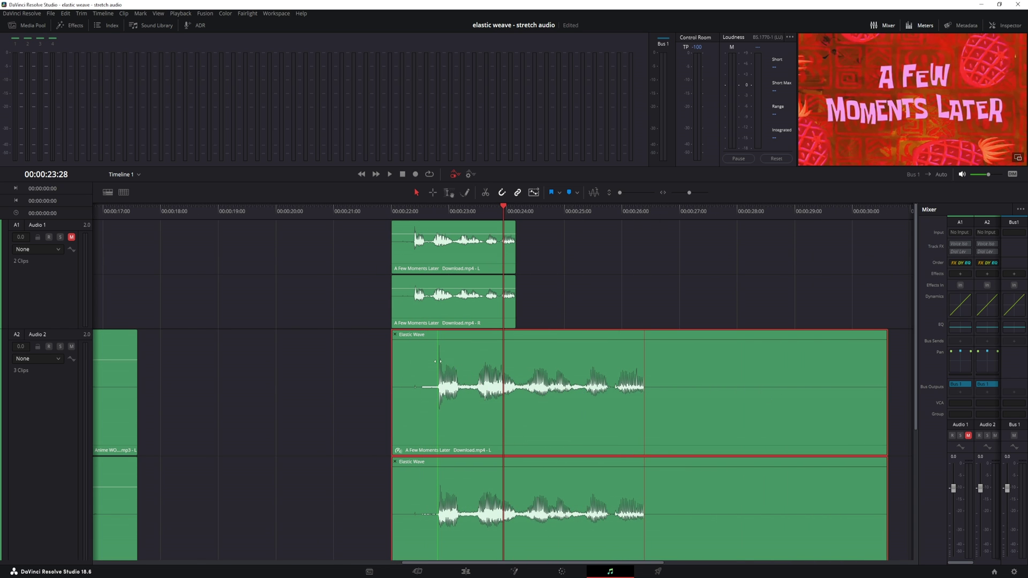
- Remove the timing point at the first word and pull the newly added start point back to the clip's beginning
left_click_drag(438, 360, 424, 357)
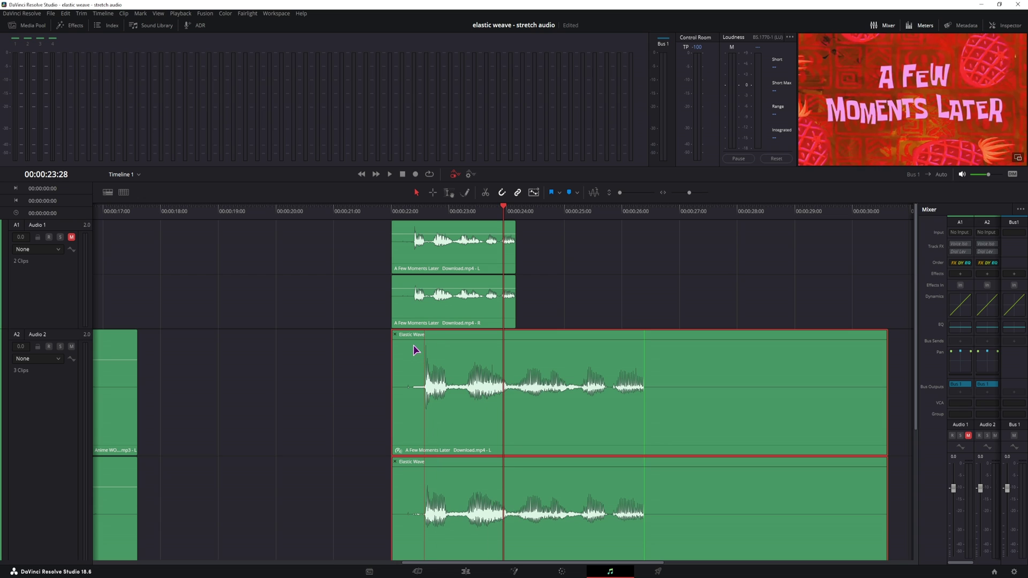
left_click(407, 386)
left_click(424, 381)
key("Delete")
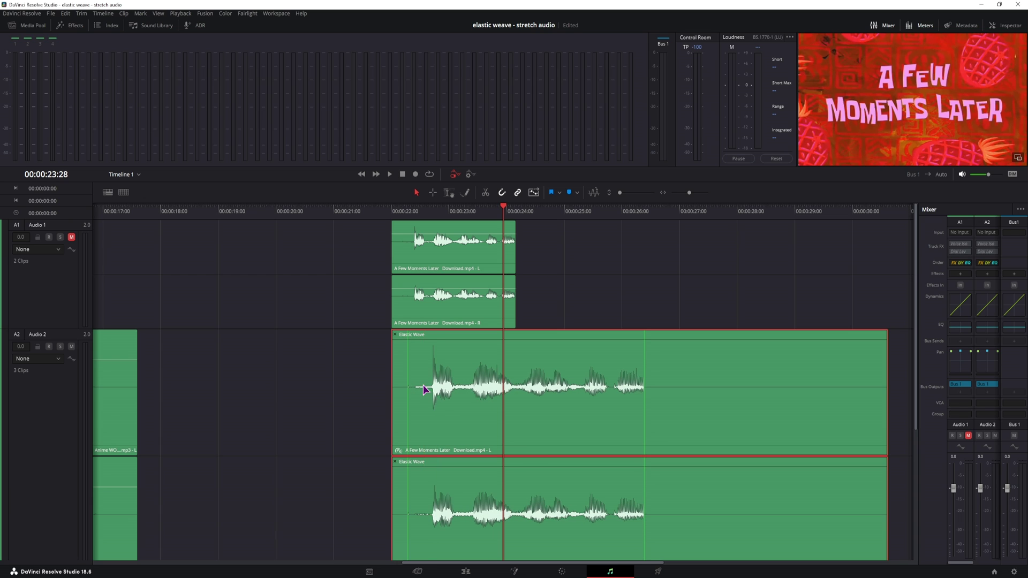
left_click_drag(407, 378, 390, 380)
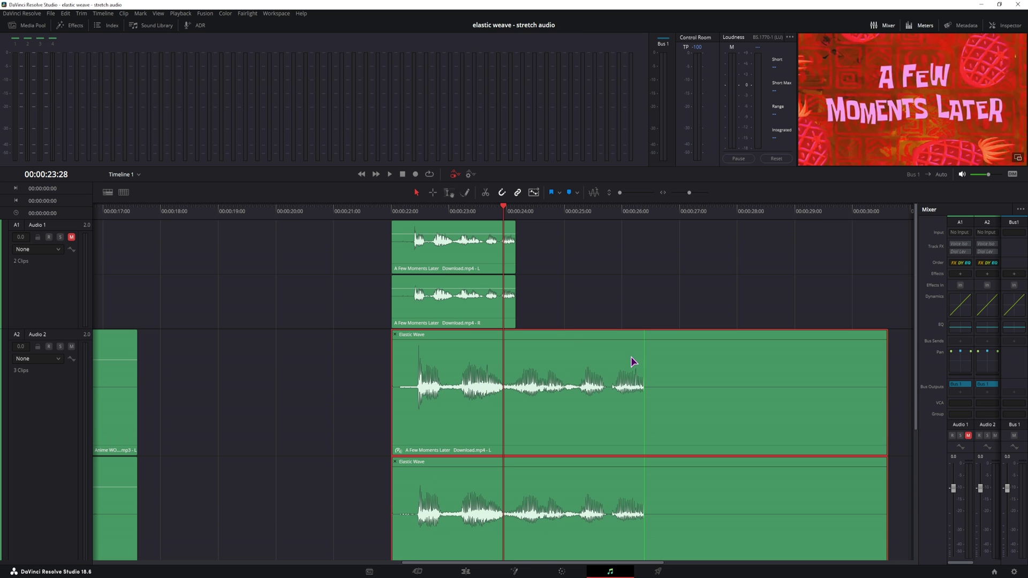
- Move the end-of-speech timing point back to align with the end of the original clip on Audio 1
left_click_drag(644, 356, 512, 355)
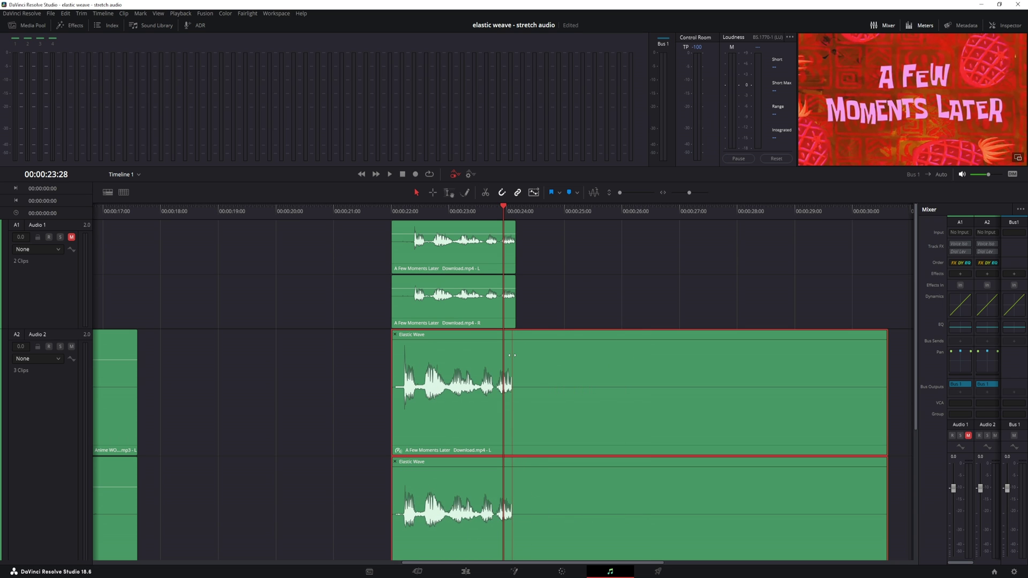
key("Down")
scroll(496, 332, "up", 8)
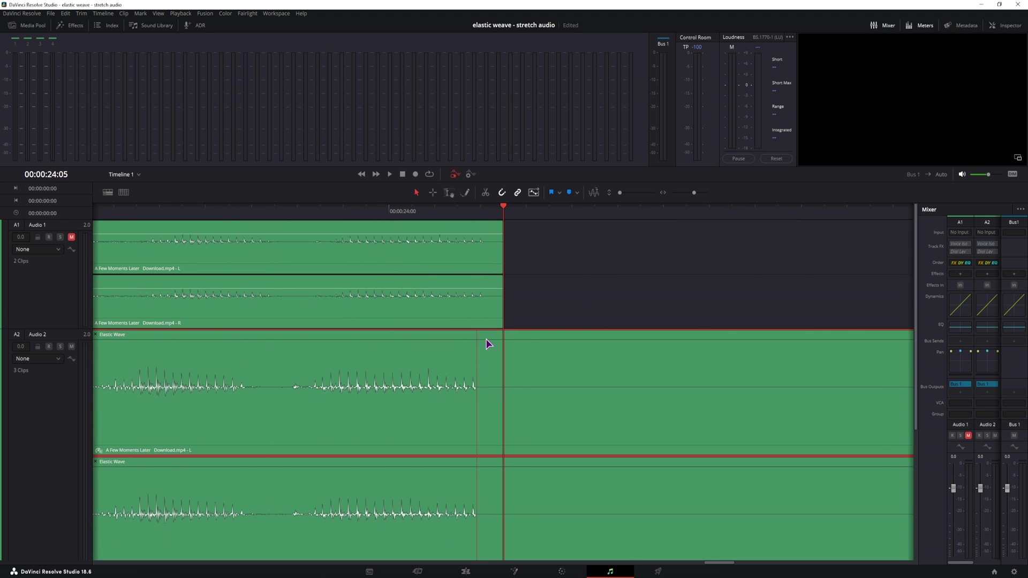
left_click_drag(475, 358, 484, 358)
- Add a timing point before the first word, align the speech start with Audio 1, and play the result
scroll(256, 401, "up", 8)
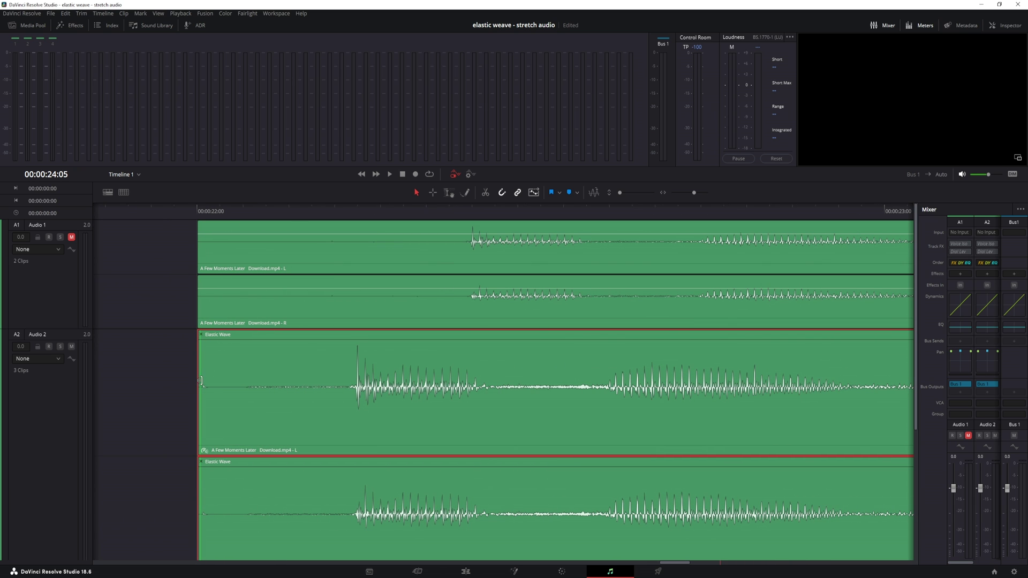
left_click(236, 400)
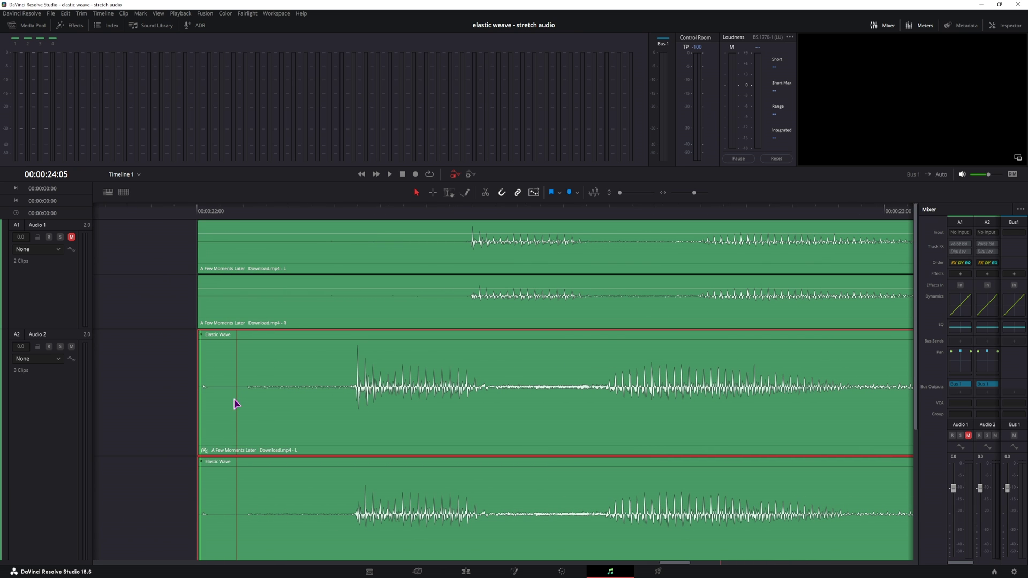
left_click_drag(242, 405, 371, 402)
left_click(201, 213)
key("space")
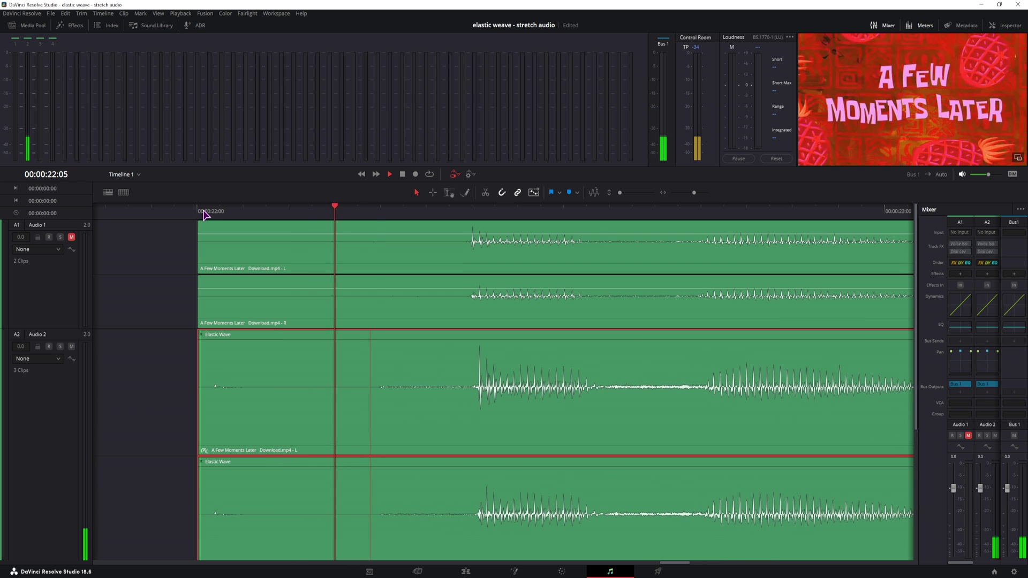
scroll(366, 377, "down", 1)
scroll(365, 376, "down", 12)
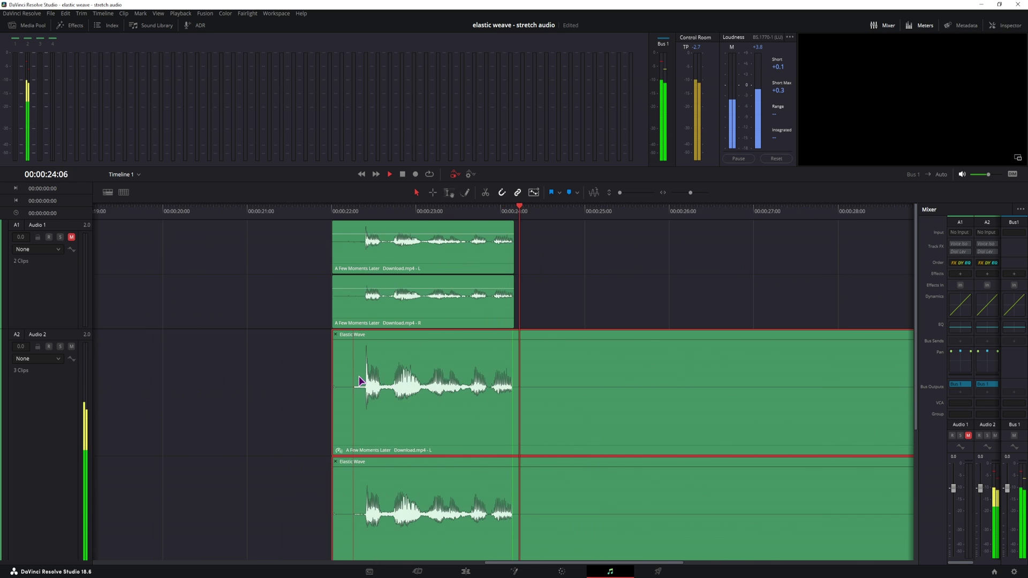
key("space")
scroll(518, 418, "up", 1)
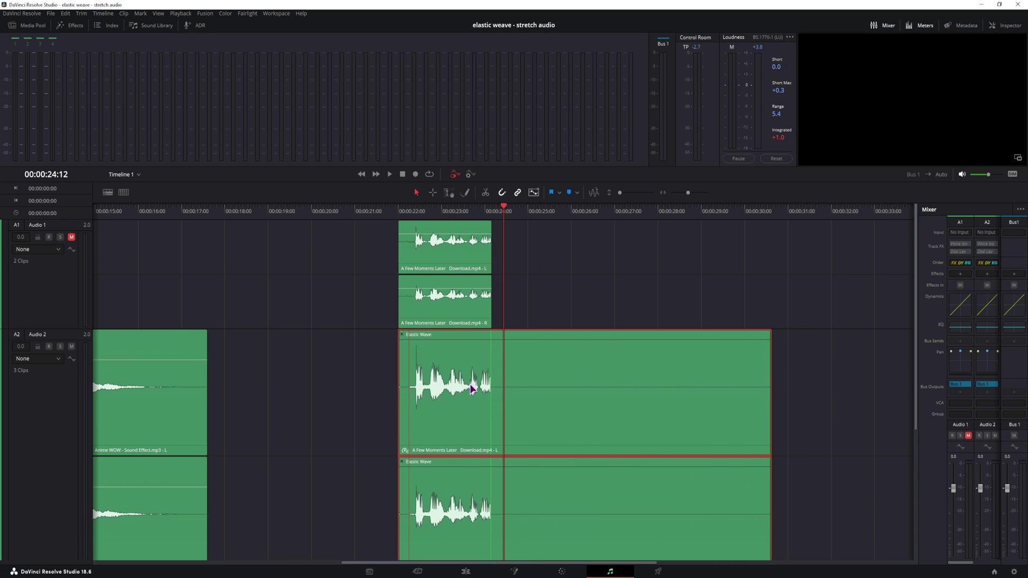
- Switch to the Edit page and apply the Echo audio effect to the stretched clip on Audio 2
left_click(466, 572)
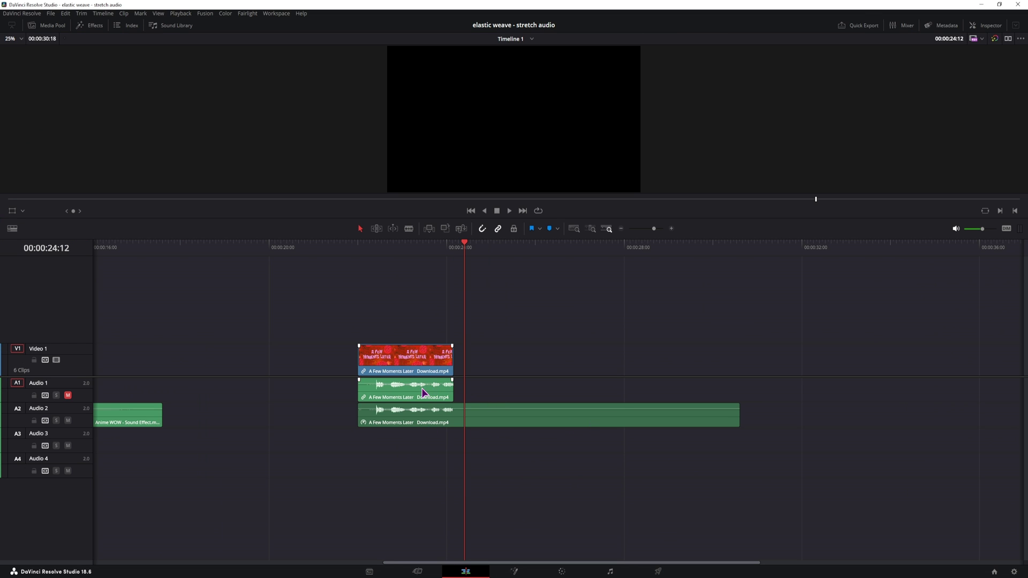
left_click_drag(444, 394, 506, 368)
left_click_drag(504, 367, 605, 368)
left_click_drag(782, 397, 550, 362)
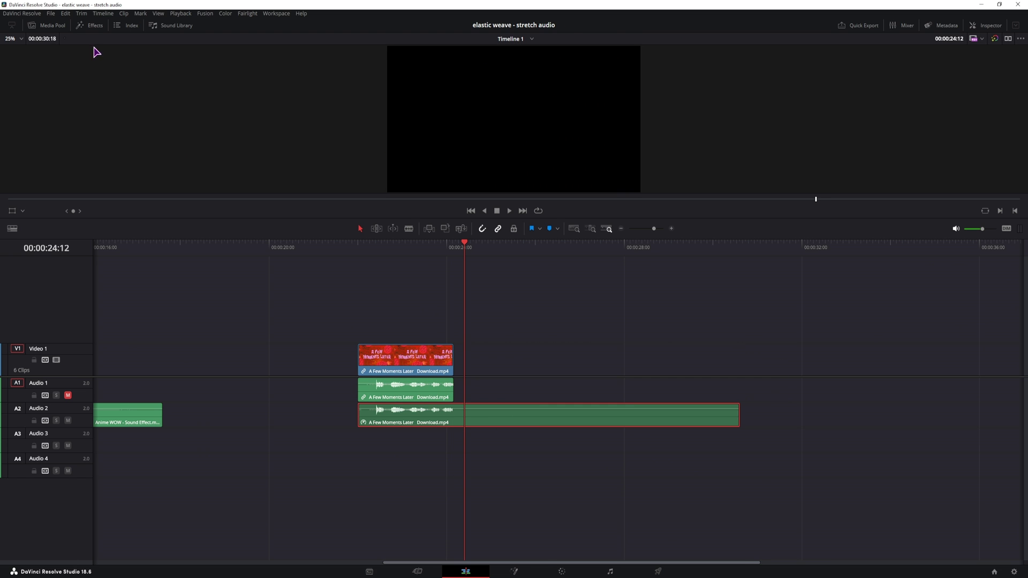
left_click(94, 27)
left_click(24, 140)
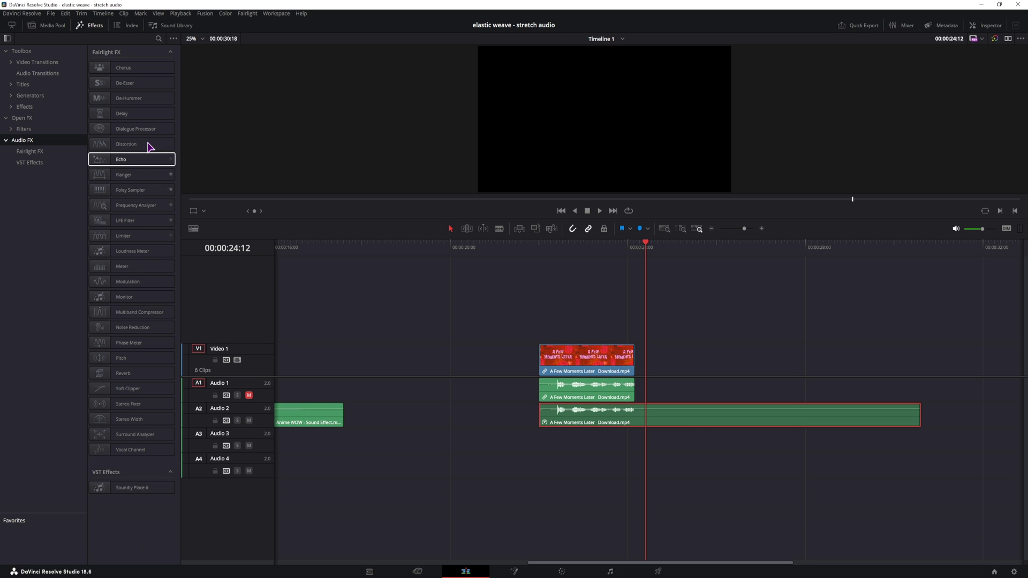
left_click_drag(132, 159, 587, 426)
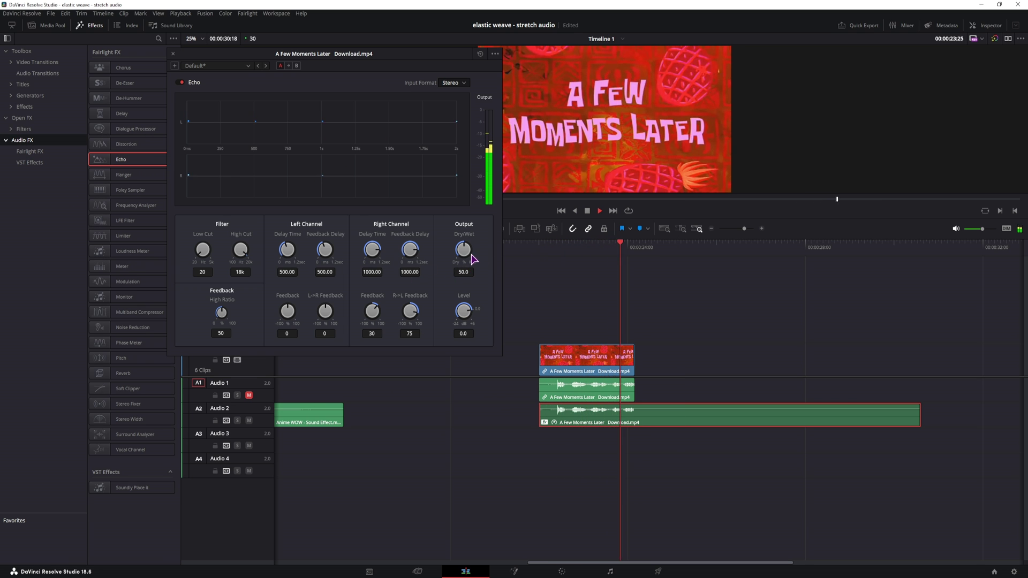
- Set Echo to 89.5 dry/wet, left delay 673.15, left feedback delay 682.50 and right feedback delay 1159.20 while auditioning the clip
left_click_drag(480, 259, 478, 254)
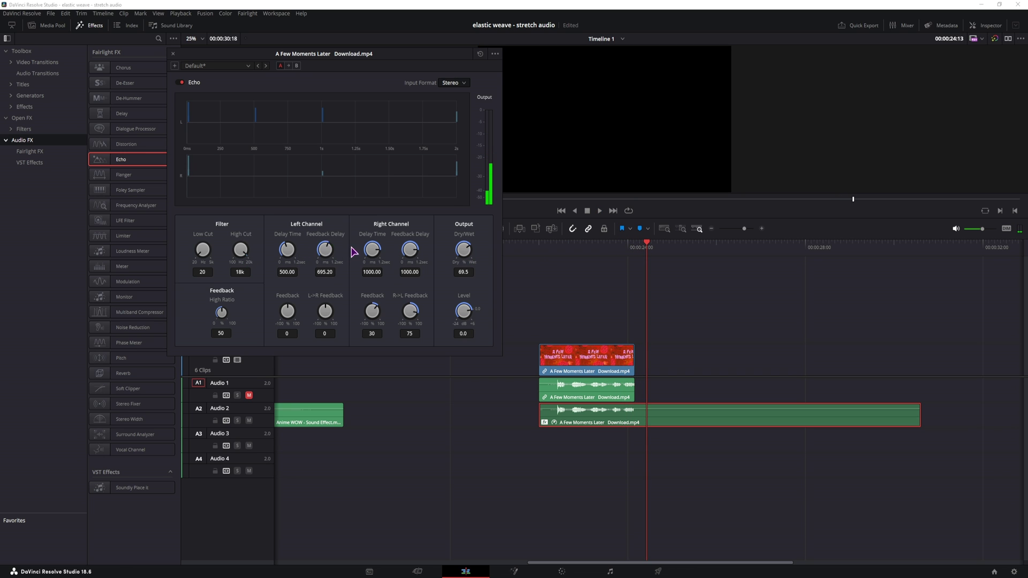
left_click(557, 247)
key("space")
left_click_drag(471, 248, 495, 257)
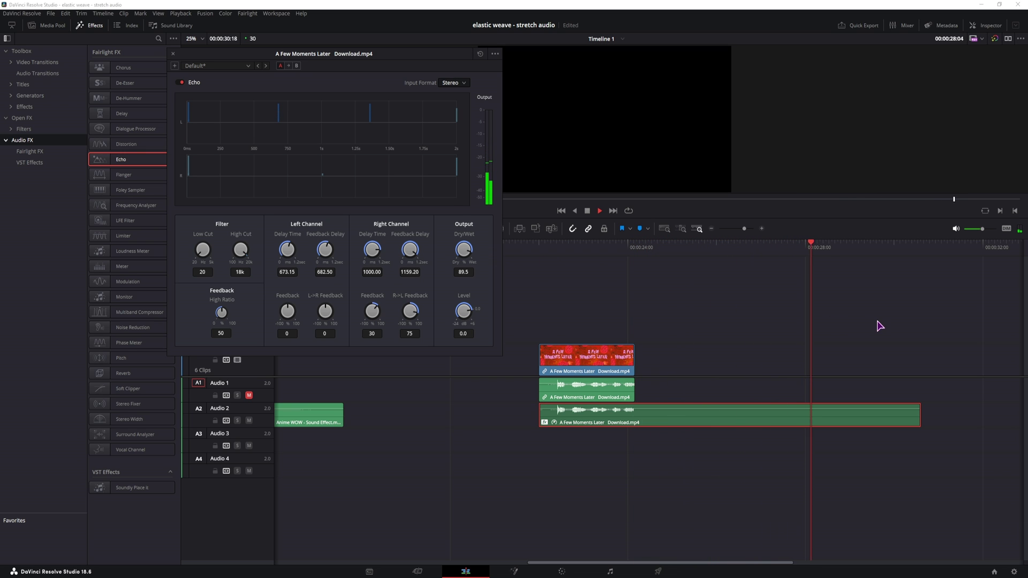
key("space")
left_click_drag(922, 335, 788, 454)
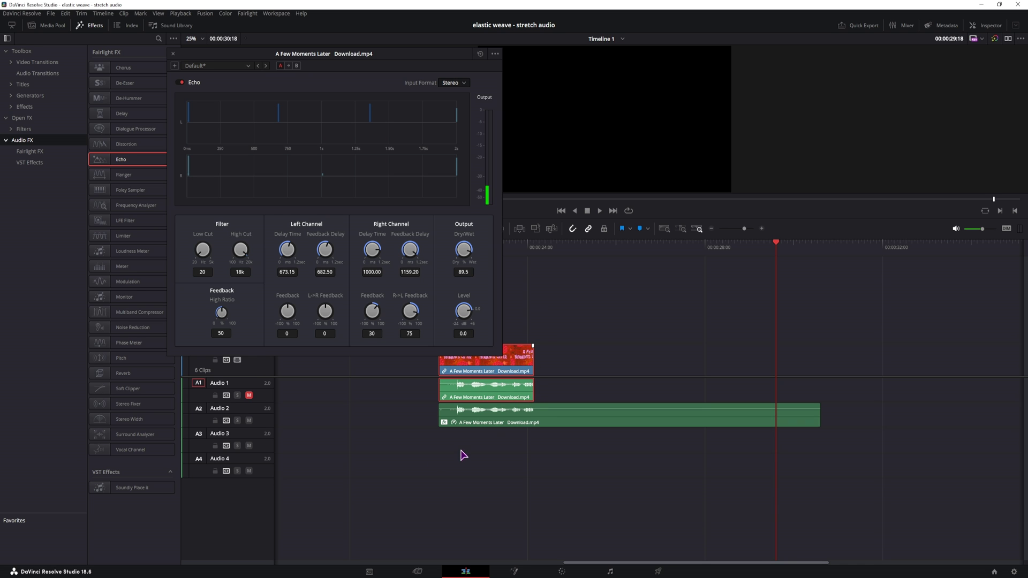
left_click_drag(335, 65, 395, 74)
left_click(233, 64)
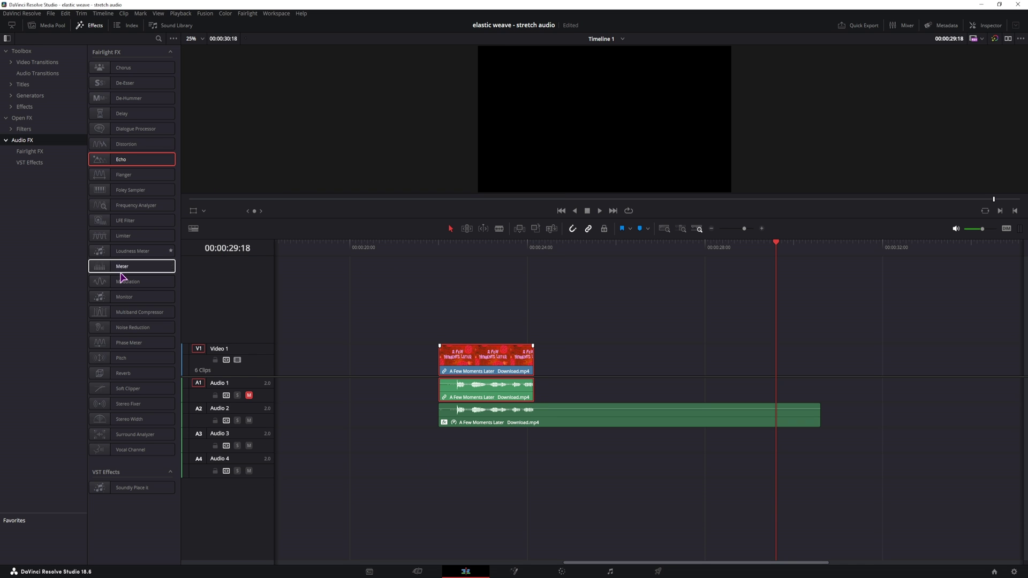
- Add Reverb to the stretched clip with room height 7.17, length 15.50, width 24.43 and reverb time 2656, and play it back
left_click_drag(127, 373, 460, 418)
left_click_drag(383, 150, 204, 61)
left_click_drag(217, 153, 201, 150)
left_click_drag(189, 114, 188, 117)
left_click_drag(219, 263, 272, 267)
left_click_drag(183, 262, 208, 264)
left_click_drag(403, 73, 318, 76)
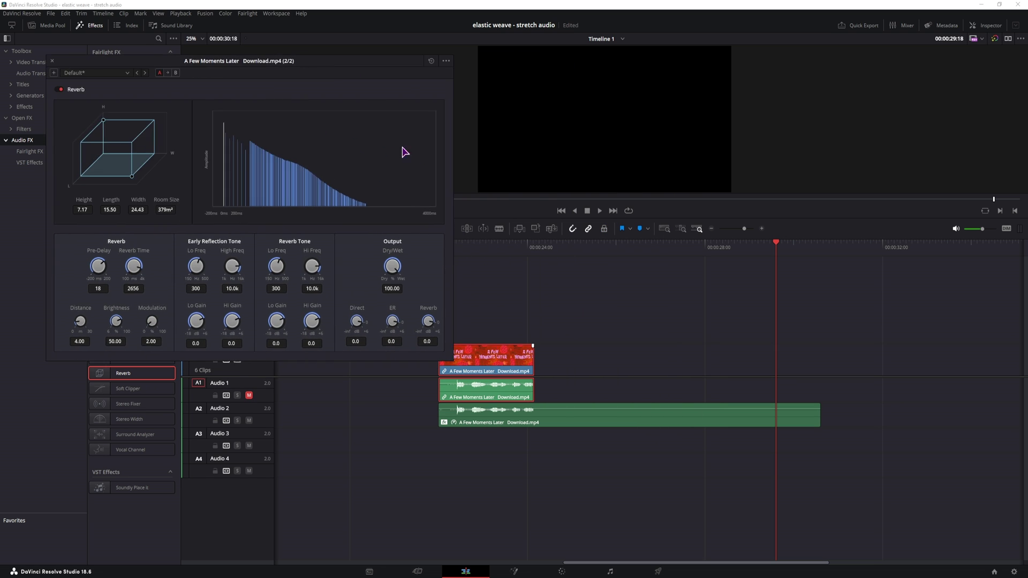
left_click(460, 248)
key("space")
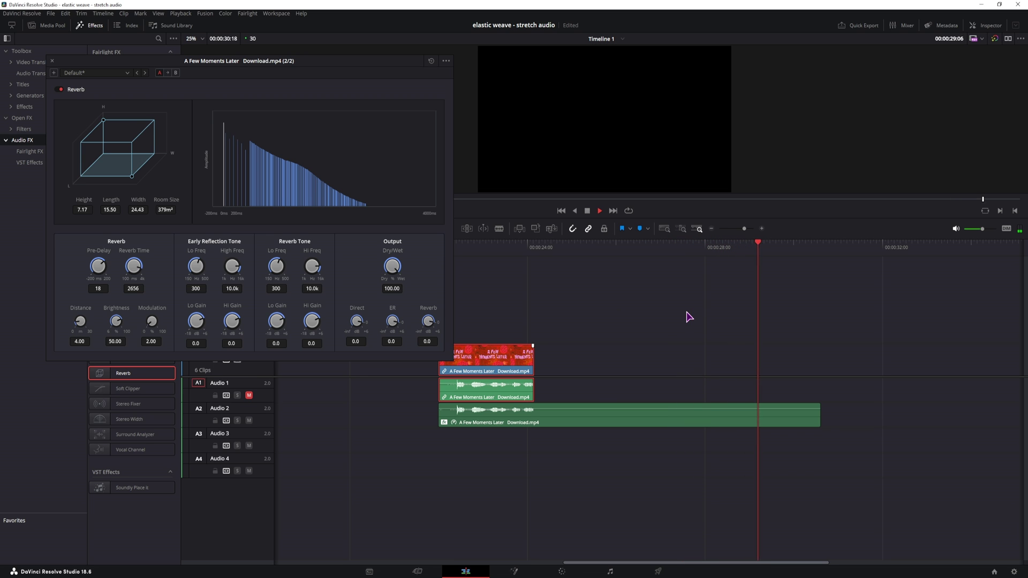
key("space")
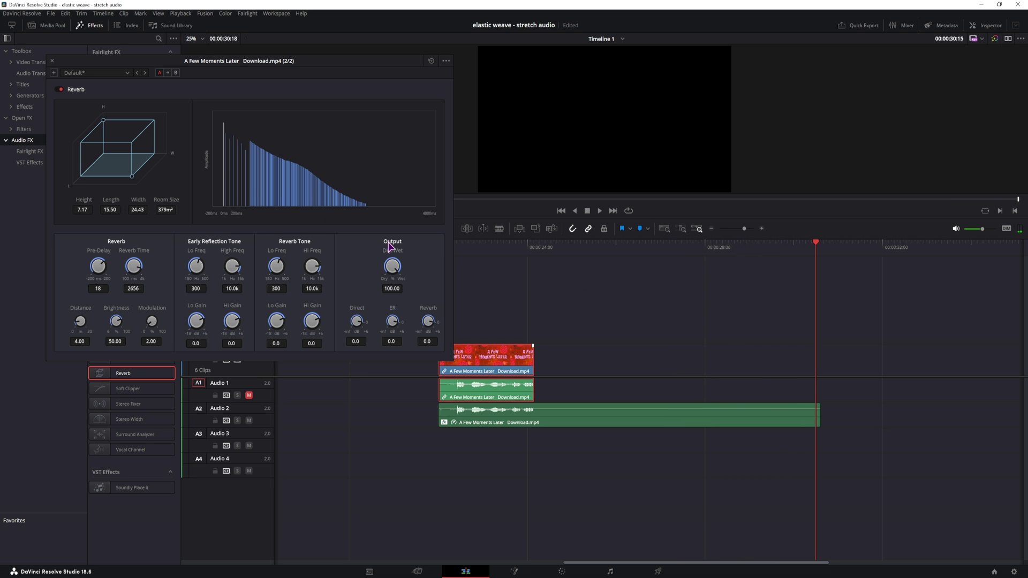
left_click(51, 61)
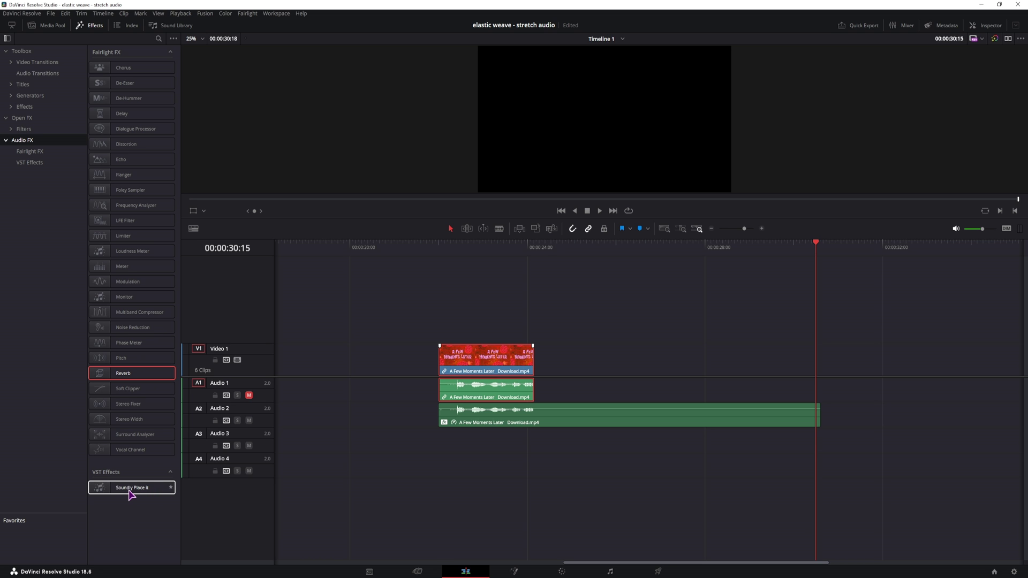
- Apply Soundly Place it to the stretched clip with the "Houston, we've had a problem" preset and audition it
left_click_drag(325, 498, 485, 420)
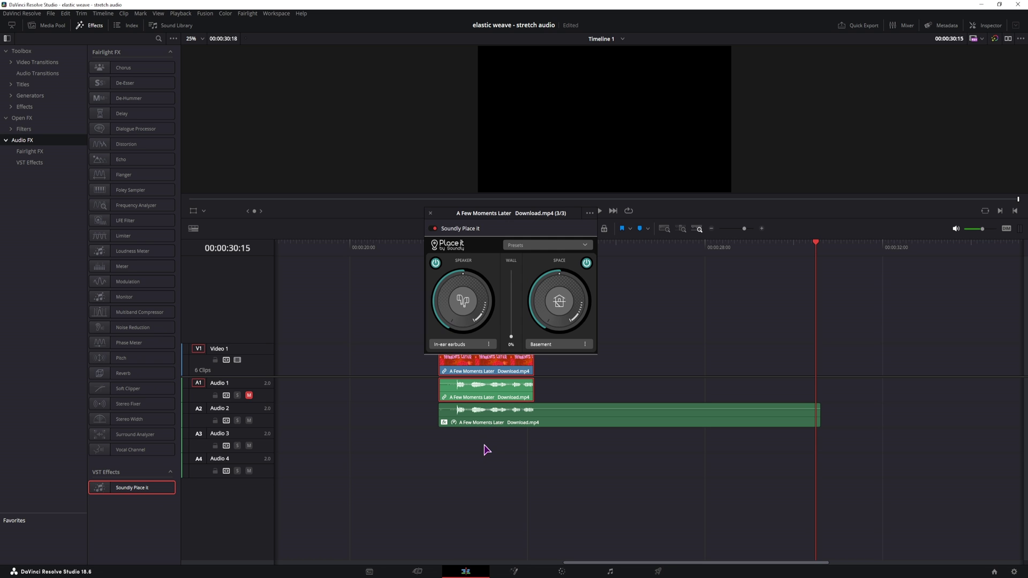
left_click_drag(451, 217, 321, 208)
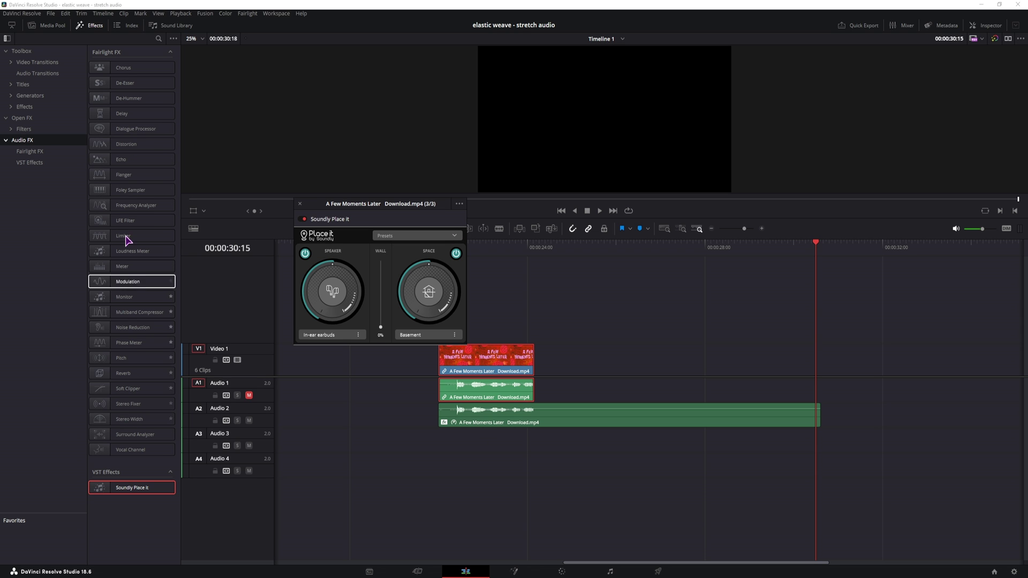
left_click(456, 238)
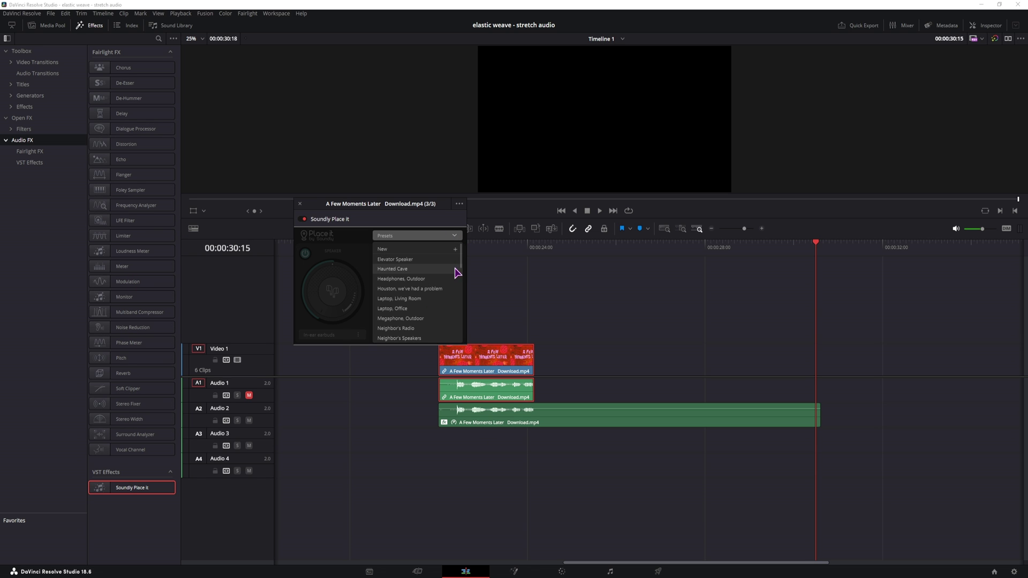
left_click(410, 262)
left_click_drag(410, 223, 356, 93)
left_click(433, 256)
key("space")
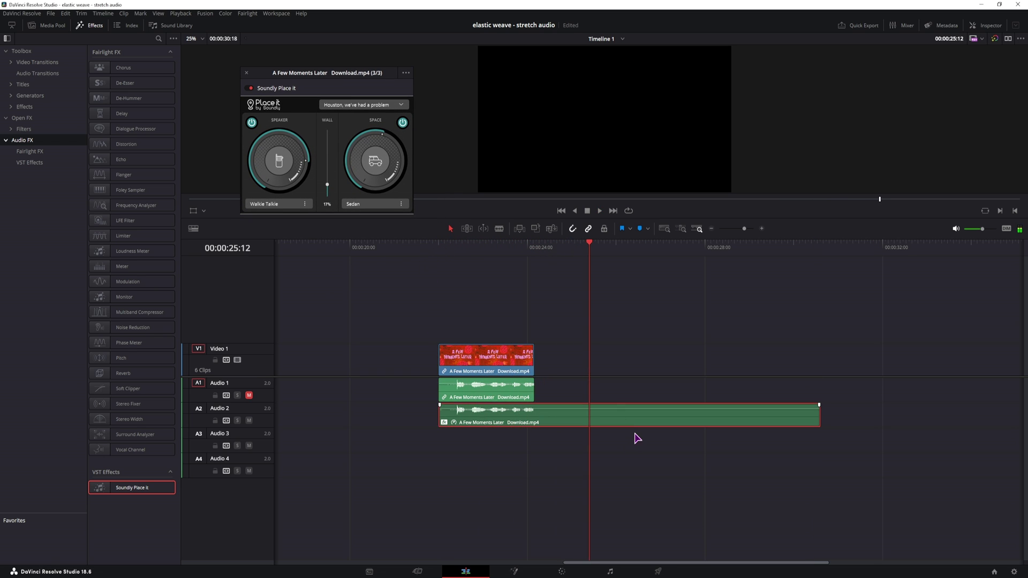
- Disable the Reverb effect on the stretched Audio 2 clip and play the clip from its start
left_click(988, 26)
left_click(931, 60)
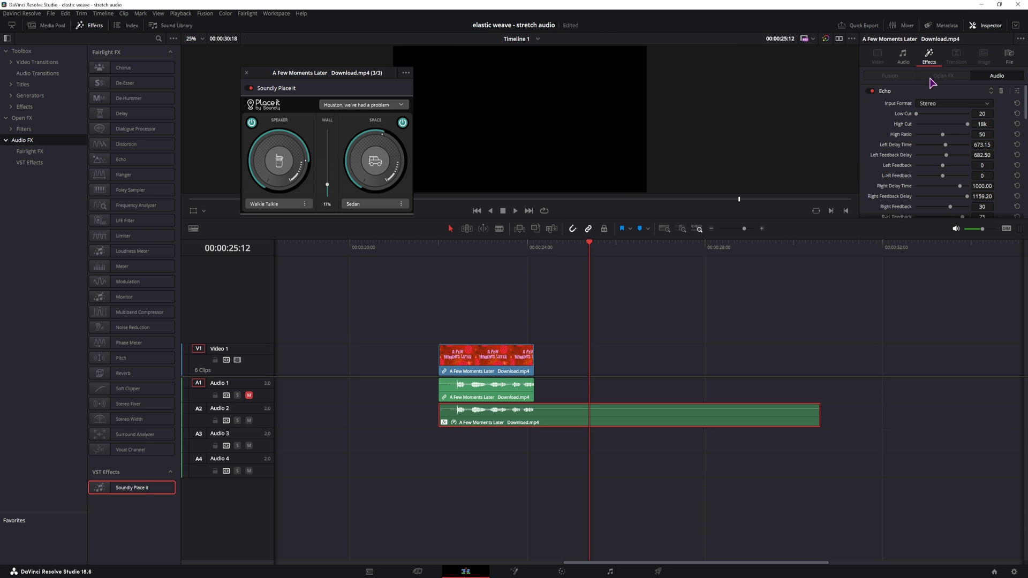
scroll(881, 119, "down", 5)
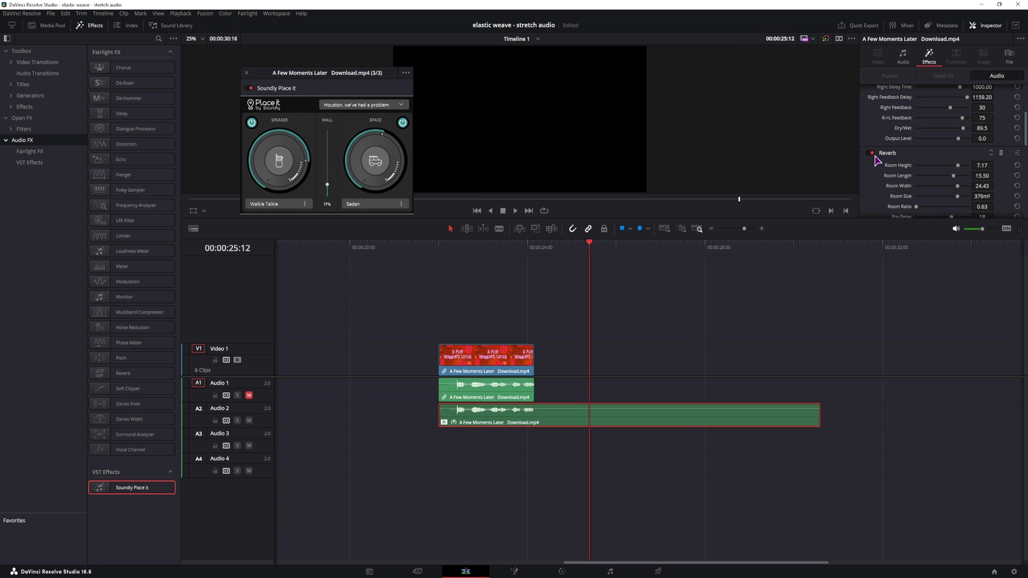
left_click(431, 257)
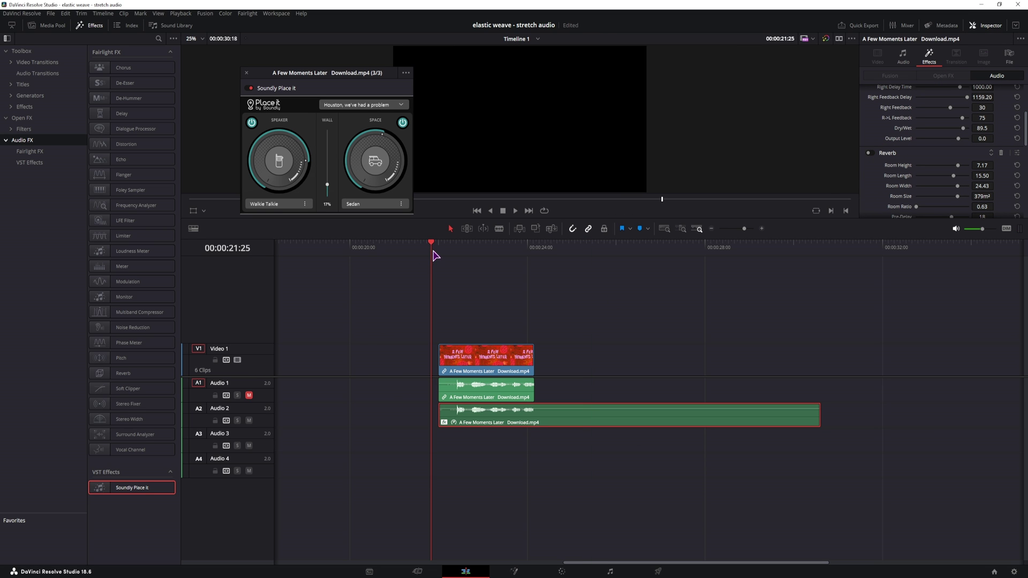
key("space")
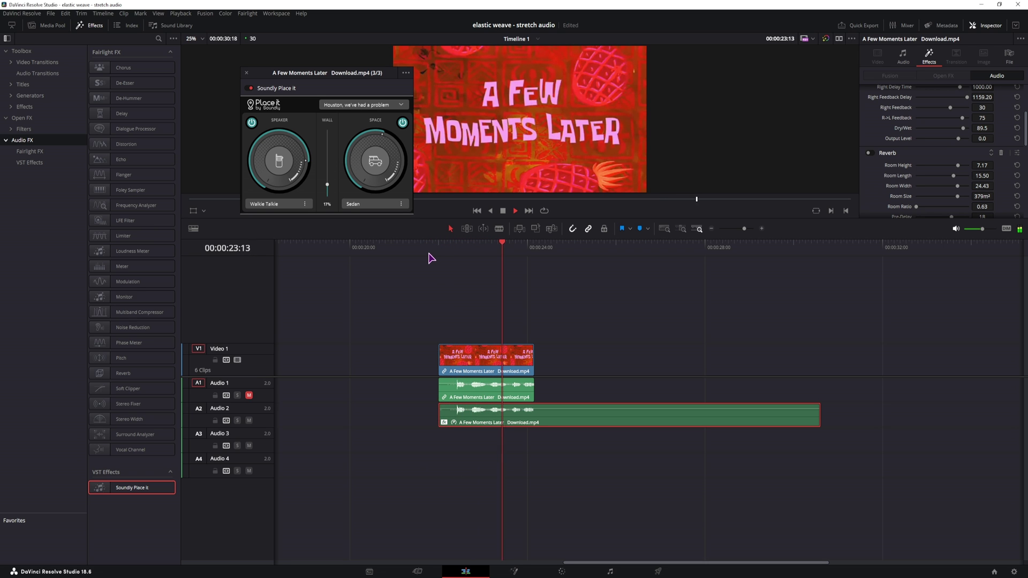
key("space")
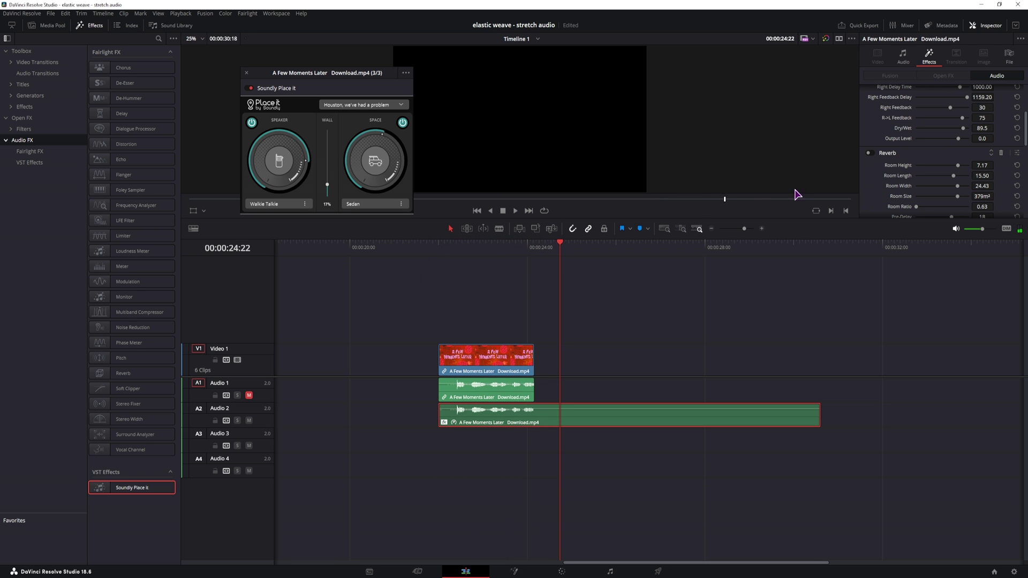
- Temporarily bypass the Echo effect and play the clip to compare its sound
scroll(879, 175, "up", 3)
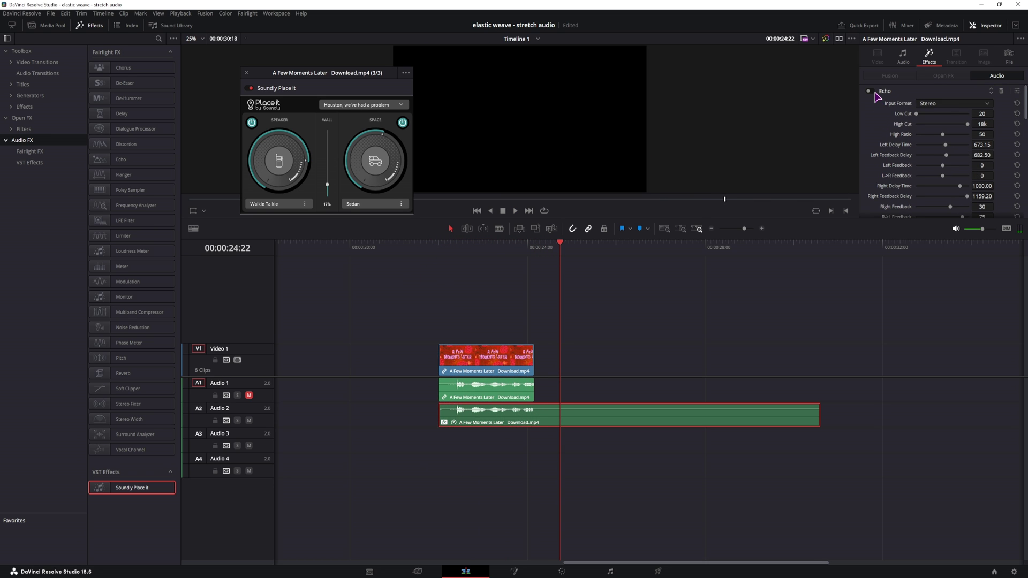
left_click(434, 255)
key("space")
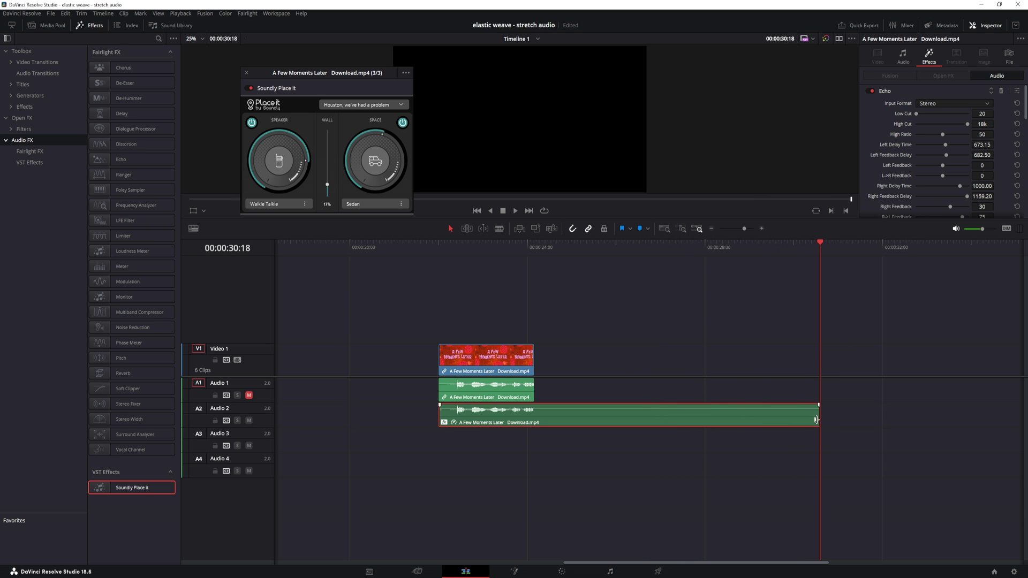
- Stretch the clip's end to about 00:00:34:13 in Fairlight, realign the speech end with the original, and play it back
left_click(609, 572)
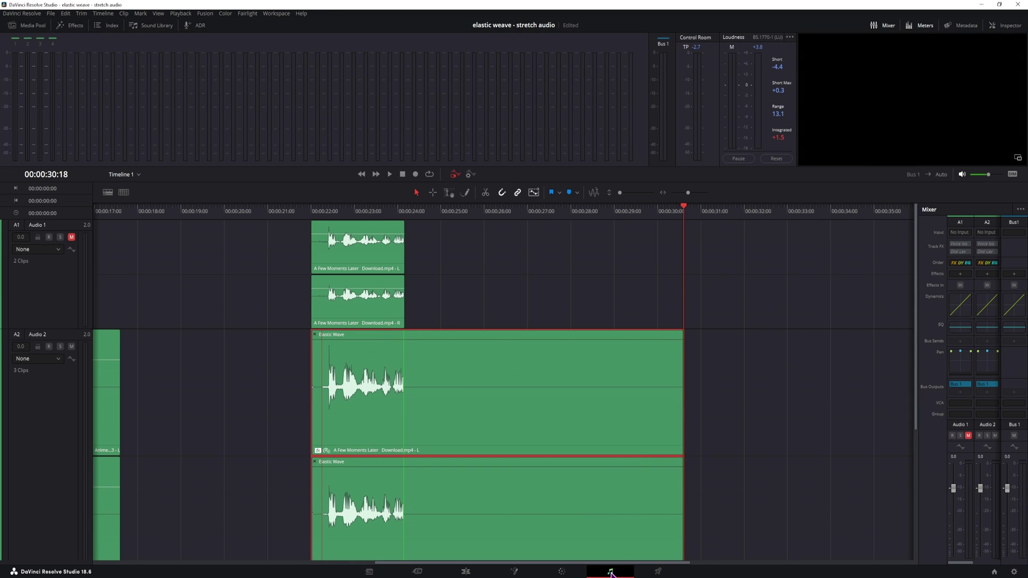
left_click_drag(680, 389, 849, 386)
left_click_drag(445, 350, 403, 351)
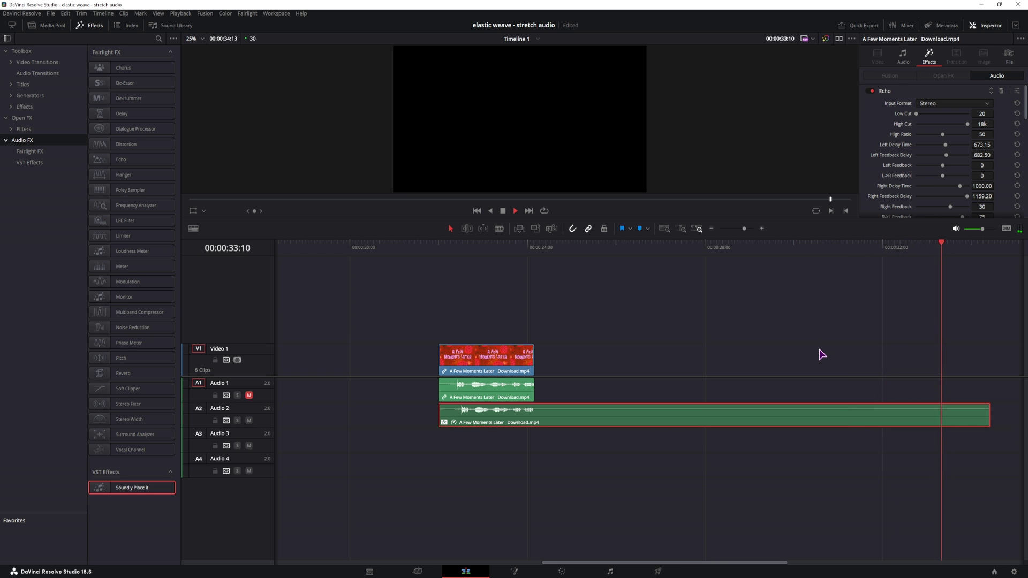
key("space")
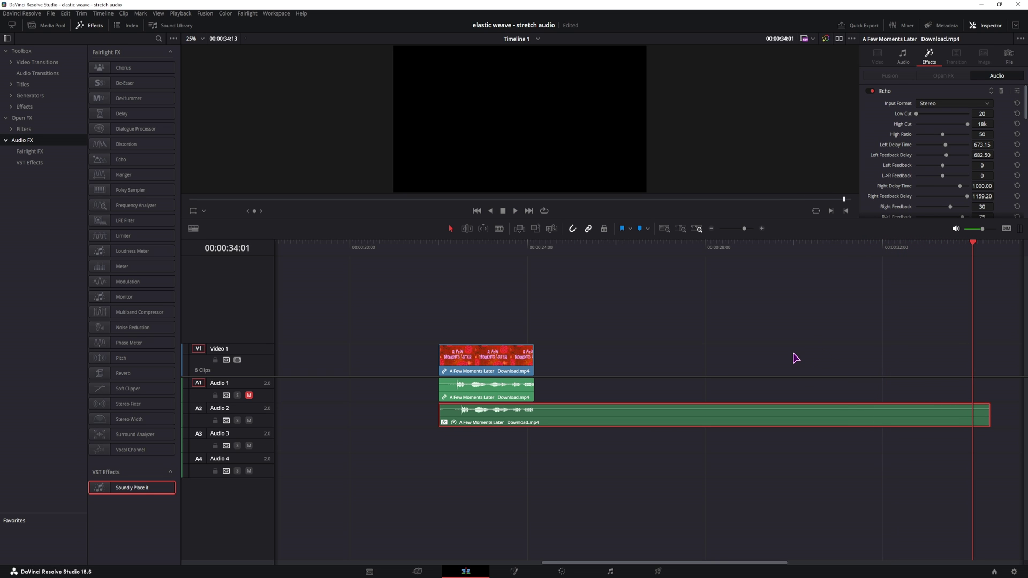